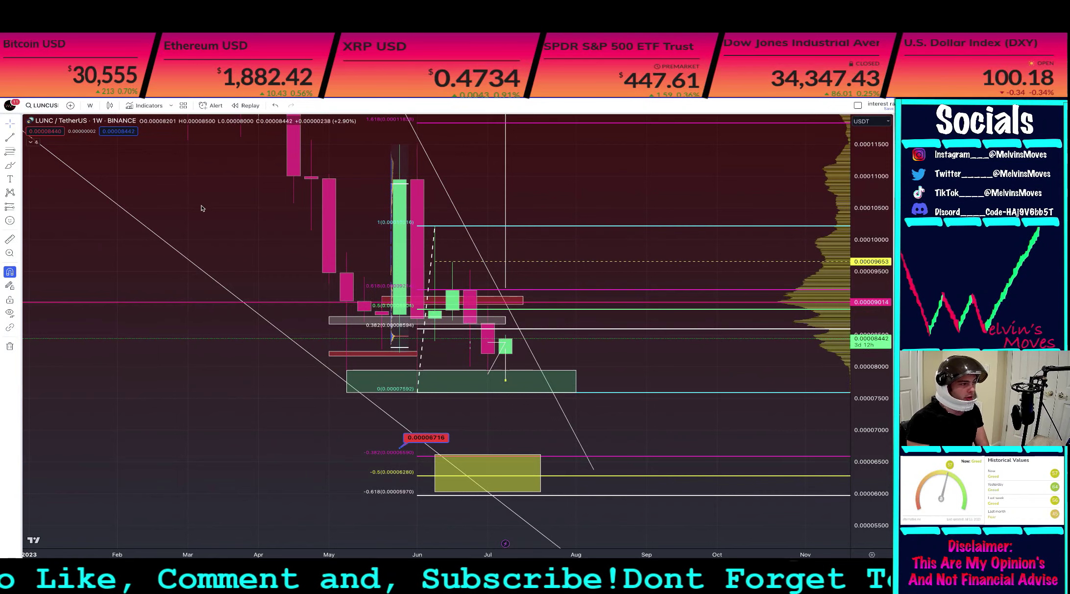
Step: Inspect the price bounds of the grey resistance zone above the latest weekly candle
scroll(605, 350, up, 4)
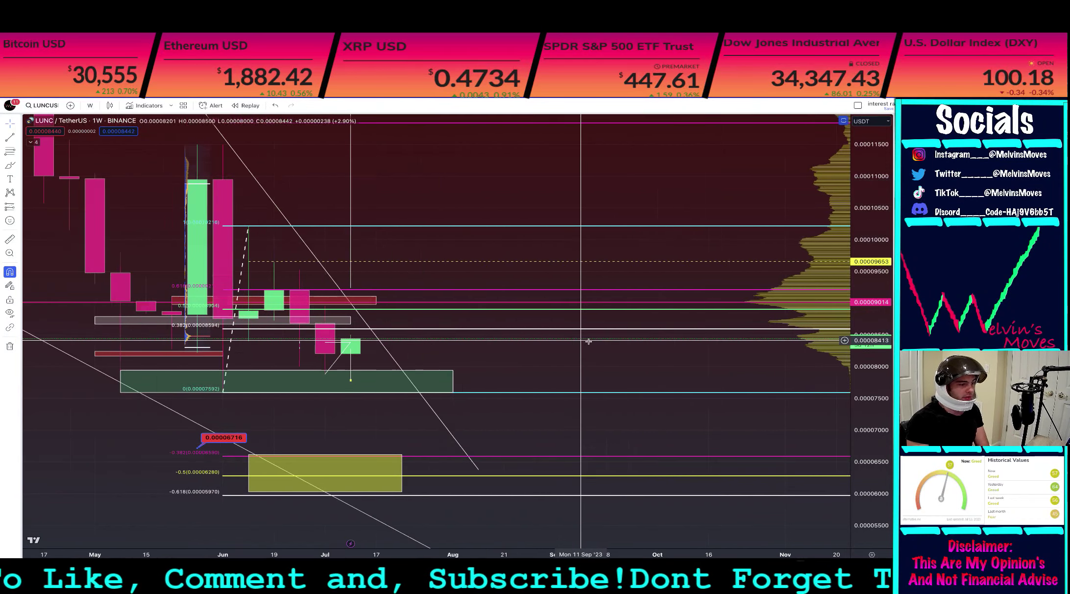
drag(888, 411, 887, 235)
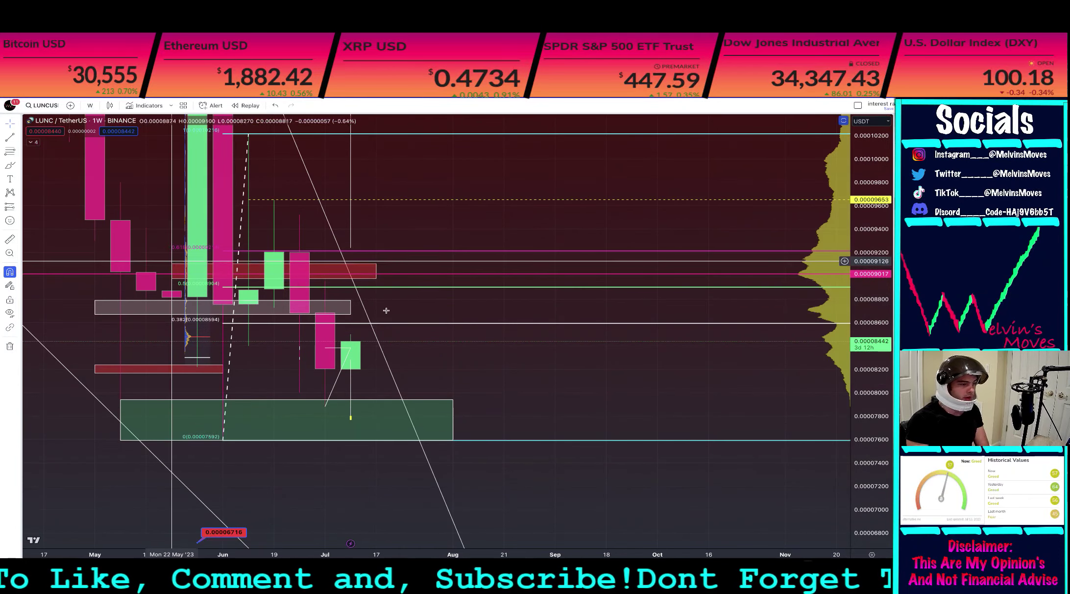
click(349, 314)
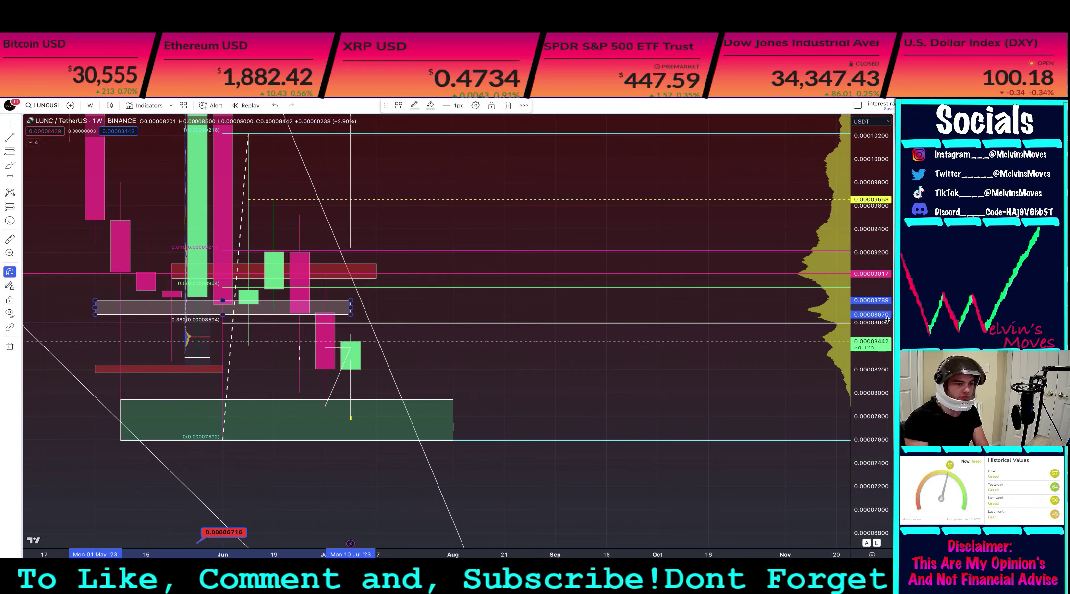
click(533, 192)
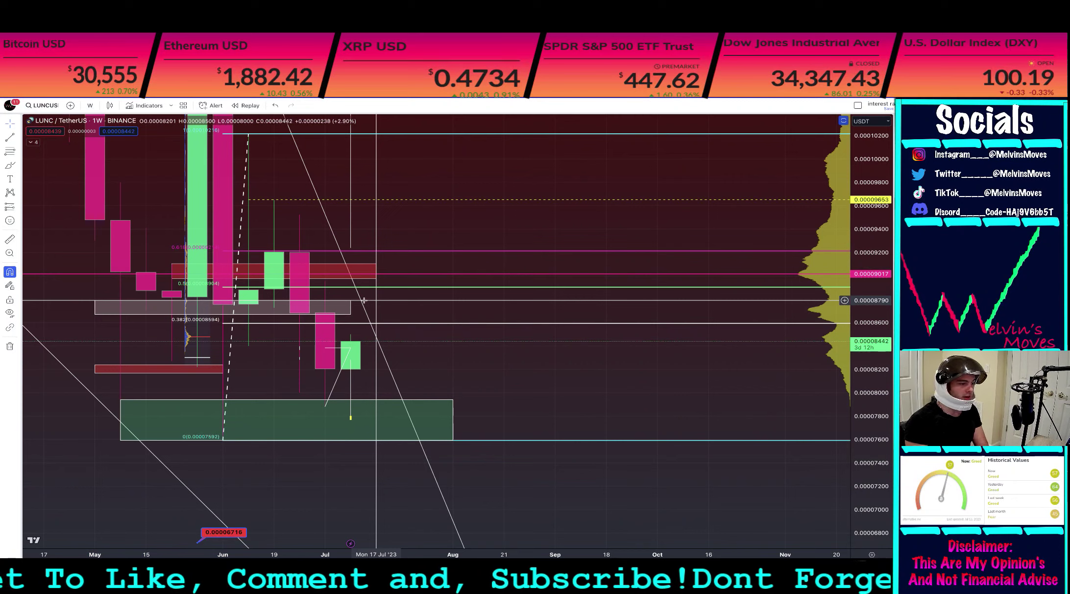
Step: Sketch a small brush arrow on the magenta 0.618 retracement line near 0.00009200, and delete it
click(9, 167)
drag(428, 376, 402, 326)
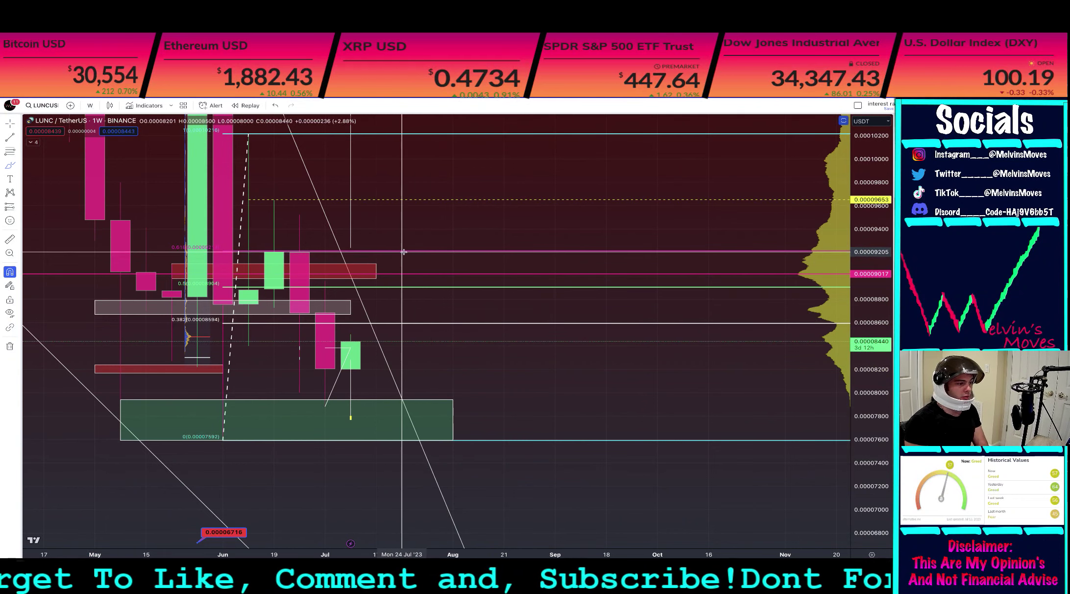
click(374, 251)
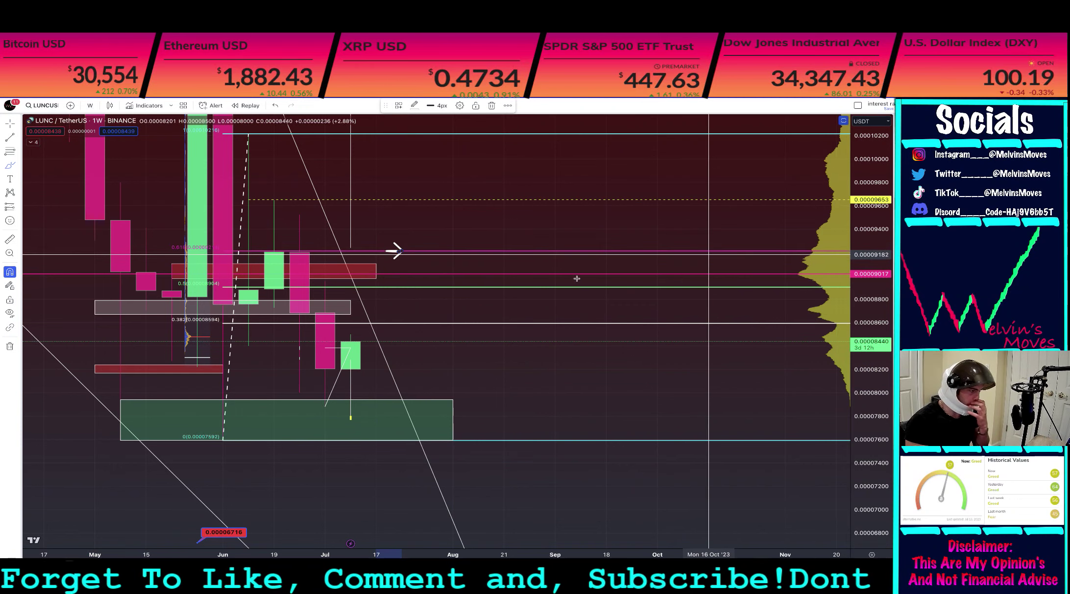
click(492, 105)
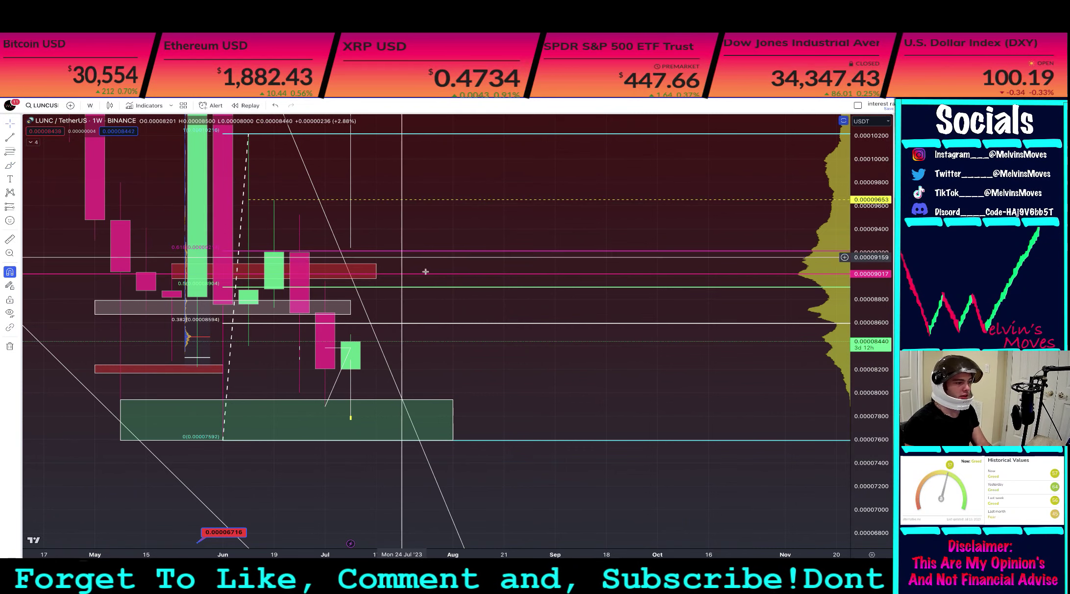
Step: Examine the green support zone's price bounds, the yellow zone beneath it and the converging trend lines on the weekly chart
scroll(425, 271, down, 3)
scroll(865, 315, down, 6)
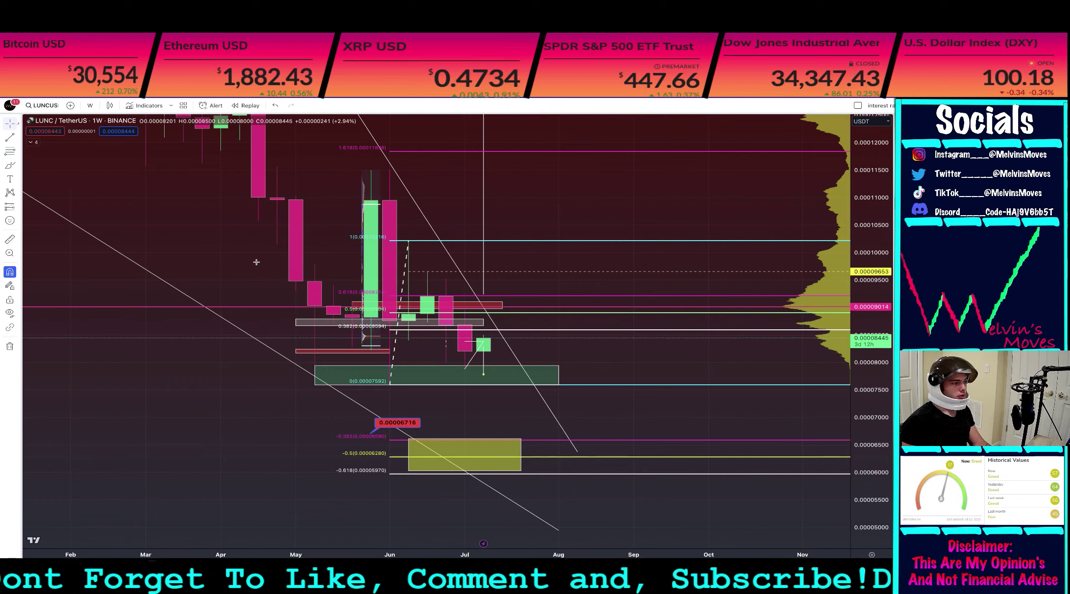
click(546, 369)
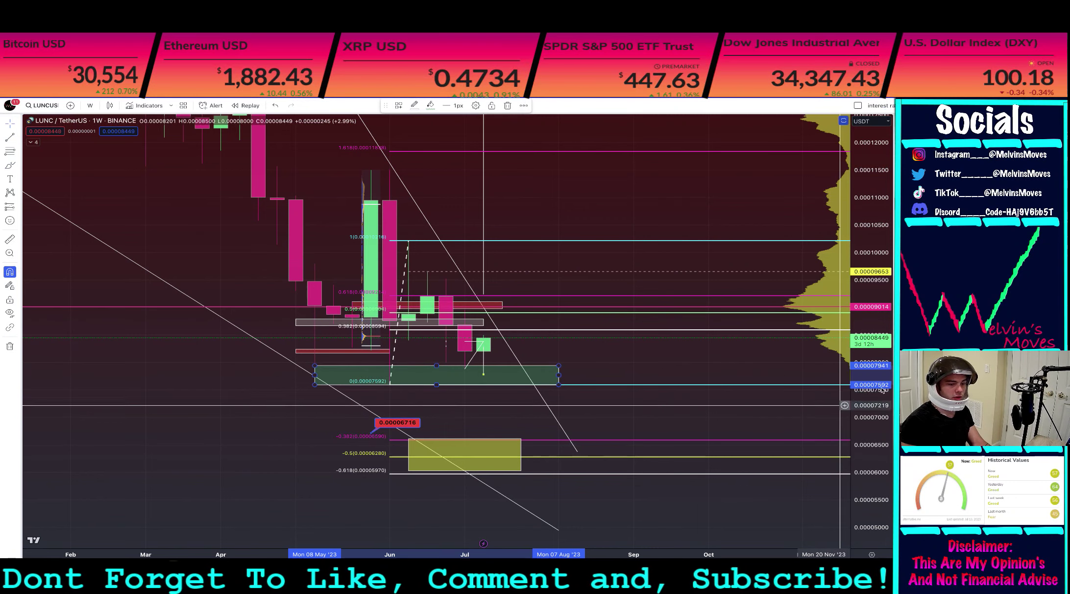
click(694, 361)
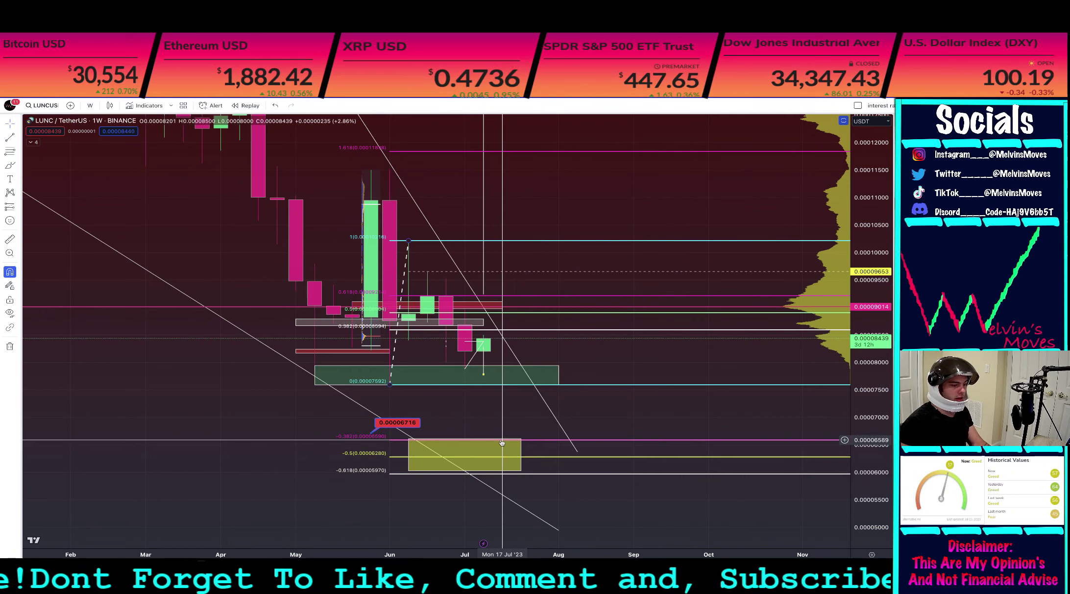
scroll(356, 197, down, 4)
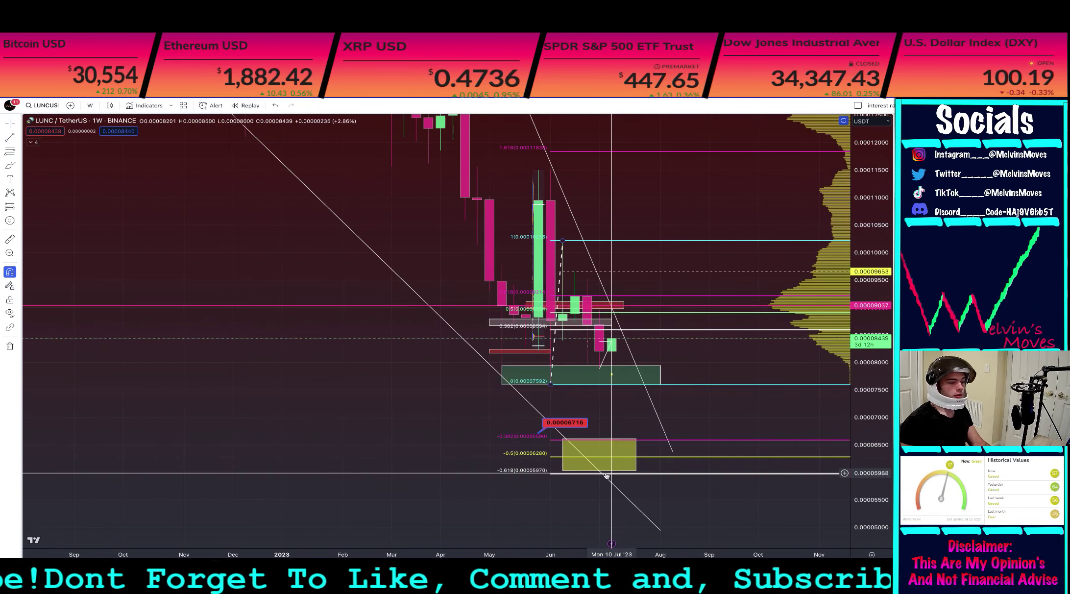
scroll(757, 375, up, 3)
drag(875, 465, 875, 230)
drag(883, 427, 882, 541)
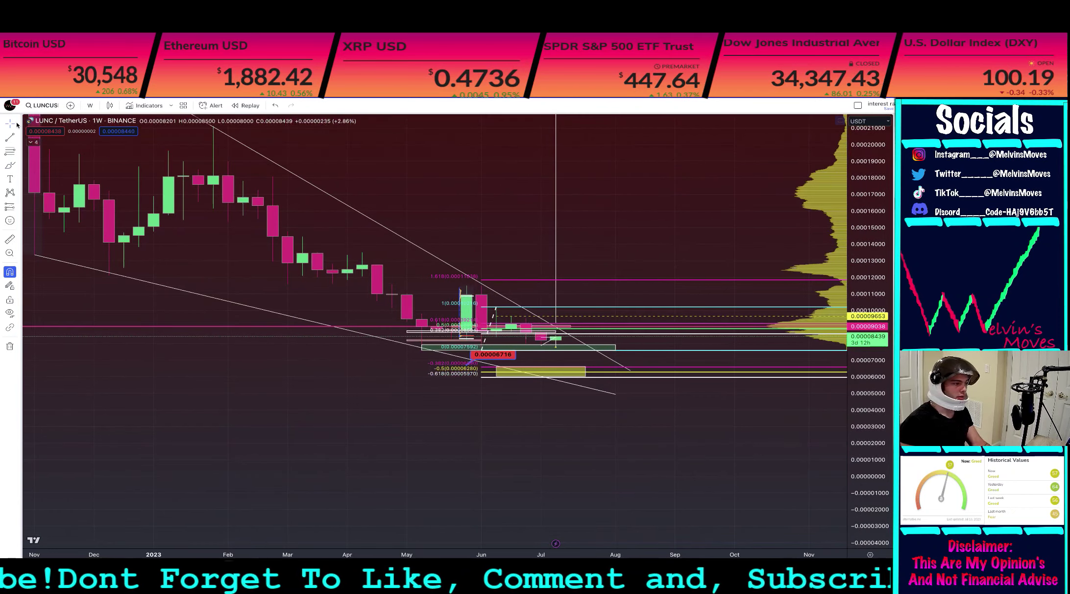
Step: Switch the chart to the 1-day interval, fit the recent candles and hide all drawings
click(90, 106)
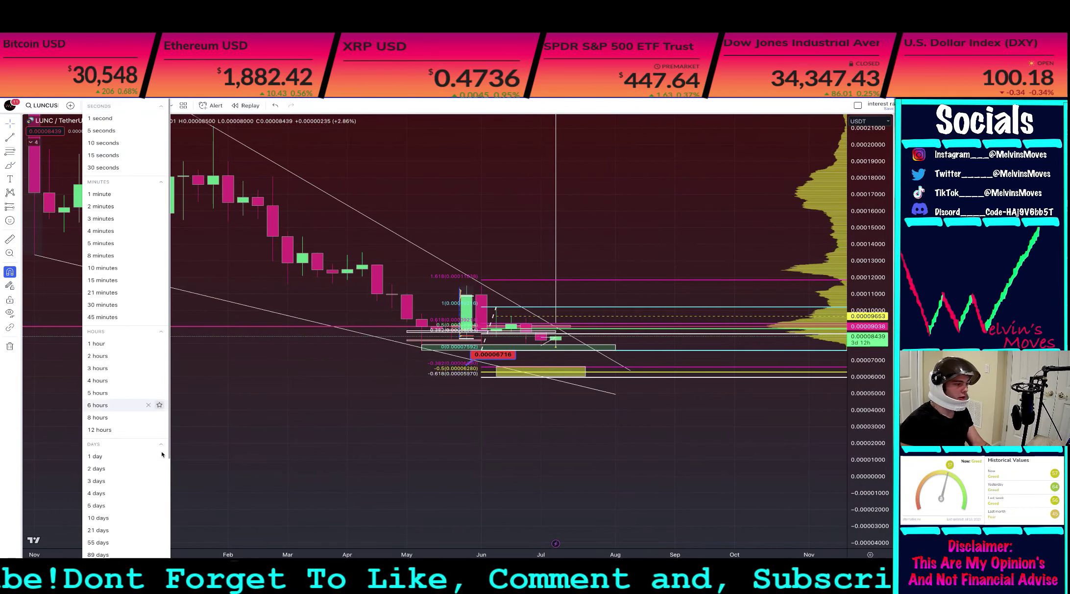
click(96, 456)
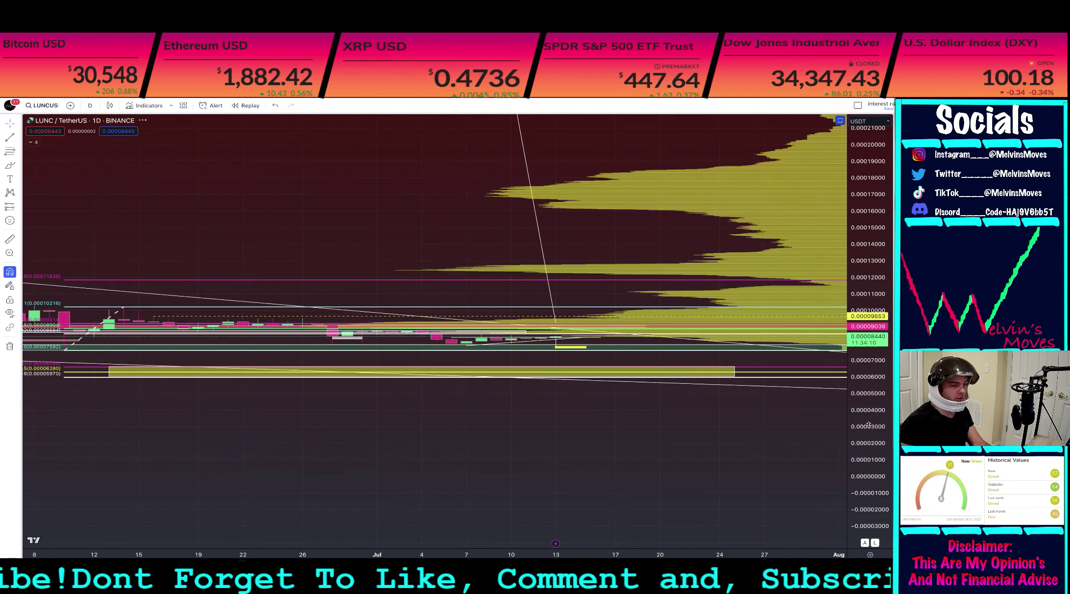
drag(870, 424, 868, 196)
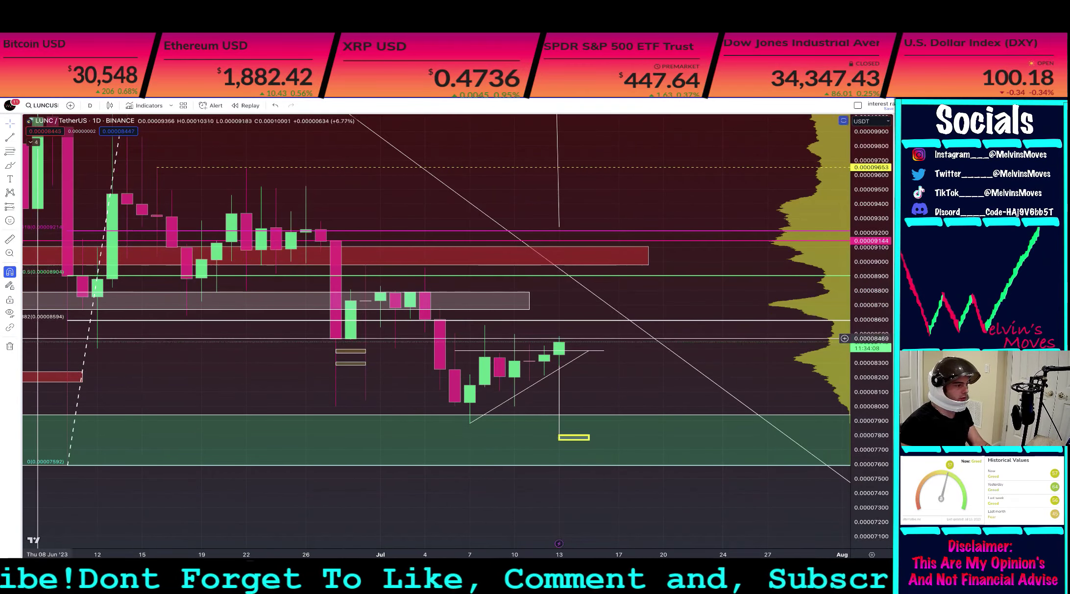
click(10, 314)
drag(483, 413, 395, 407)
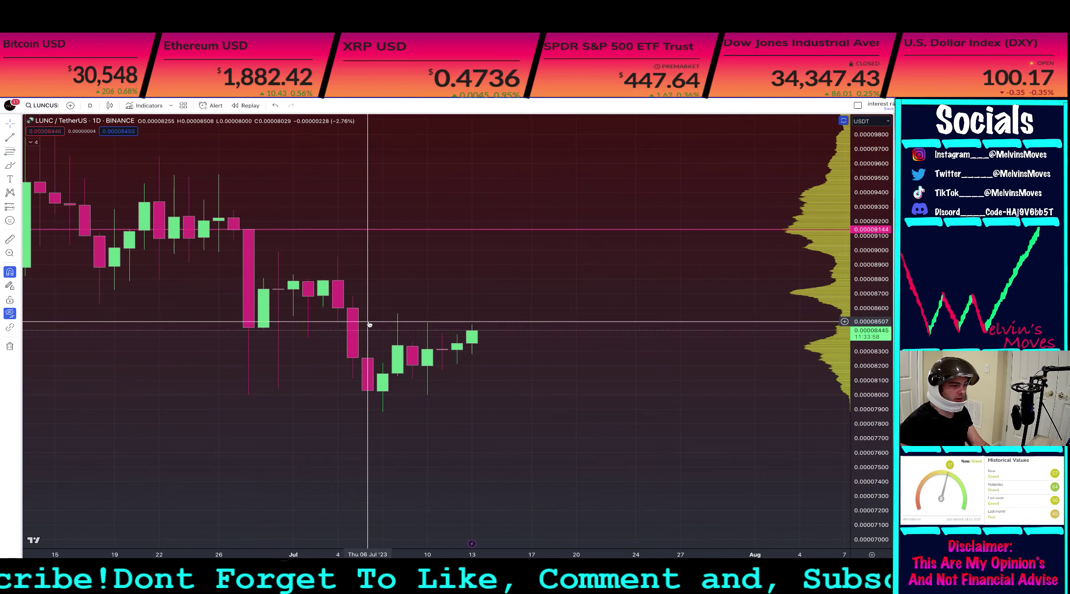
Step: Restore the indicator panes and compare the volume and oscillator readings with daily price action since spring
double_click(519, 312)
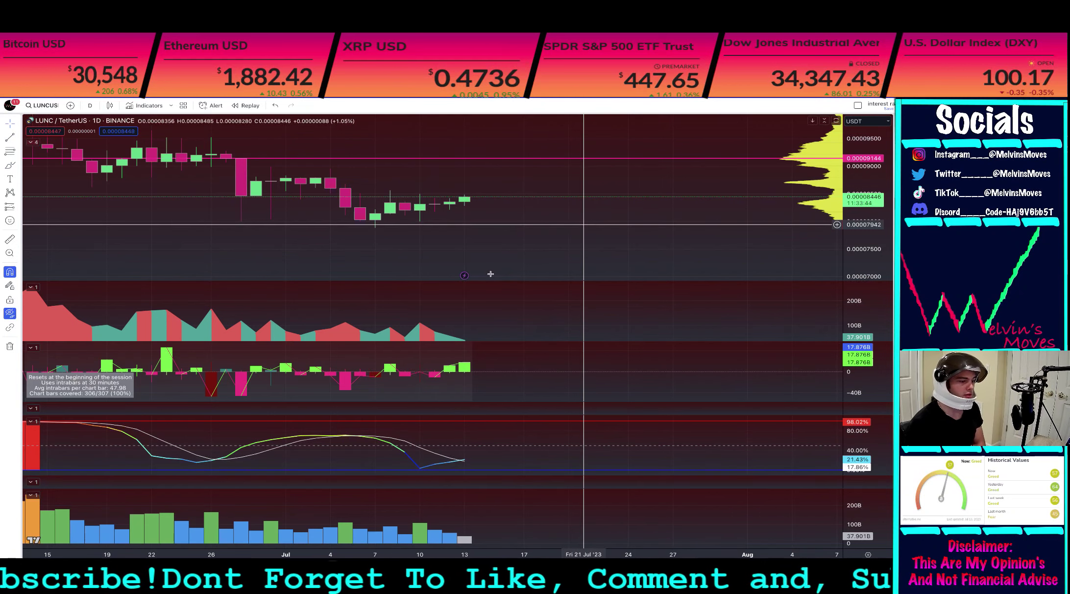
scroll(618, 275, down, 4)
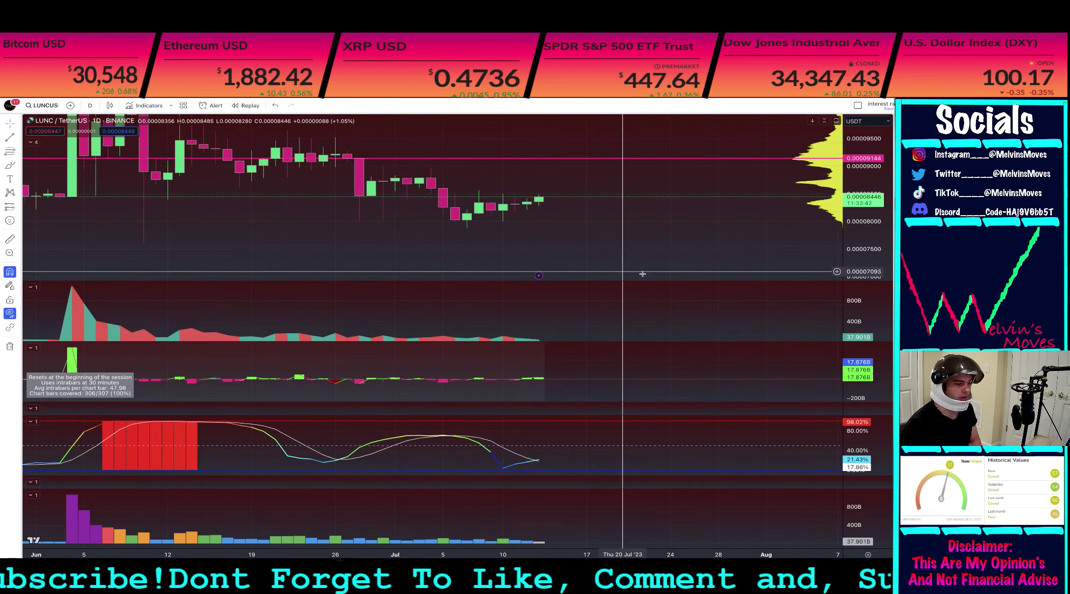
scroll(489, 297, up, 5)
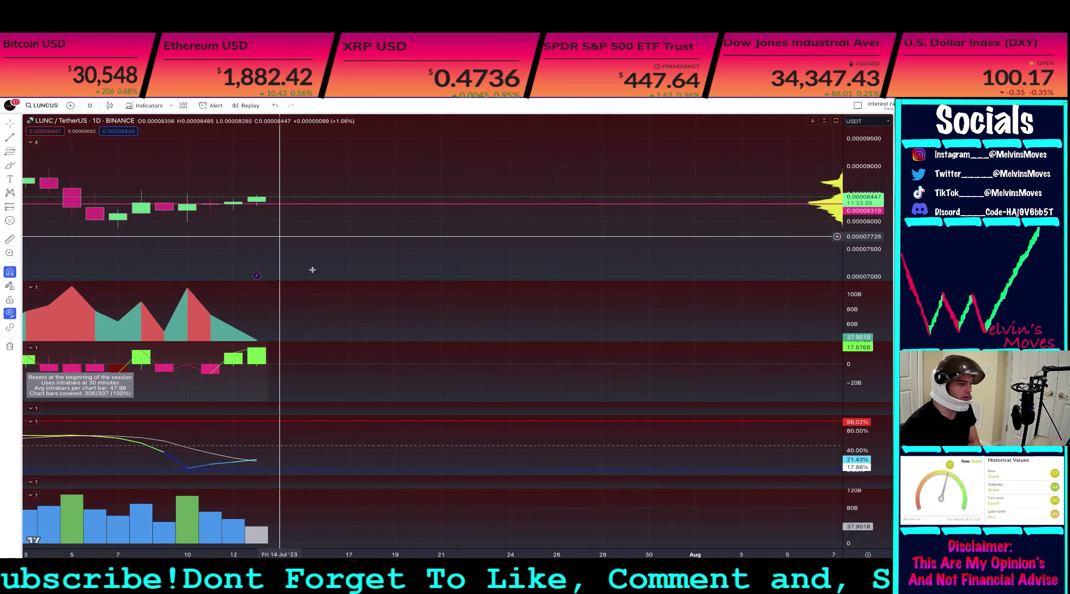
scroll(505, 241, down, 2)
scroll(505, 241, down, 6)
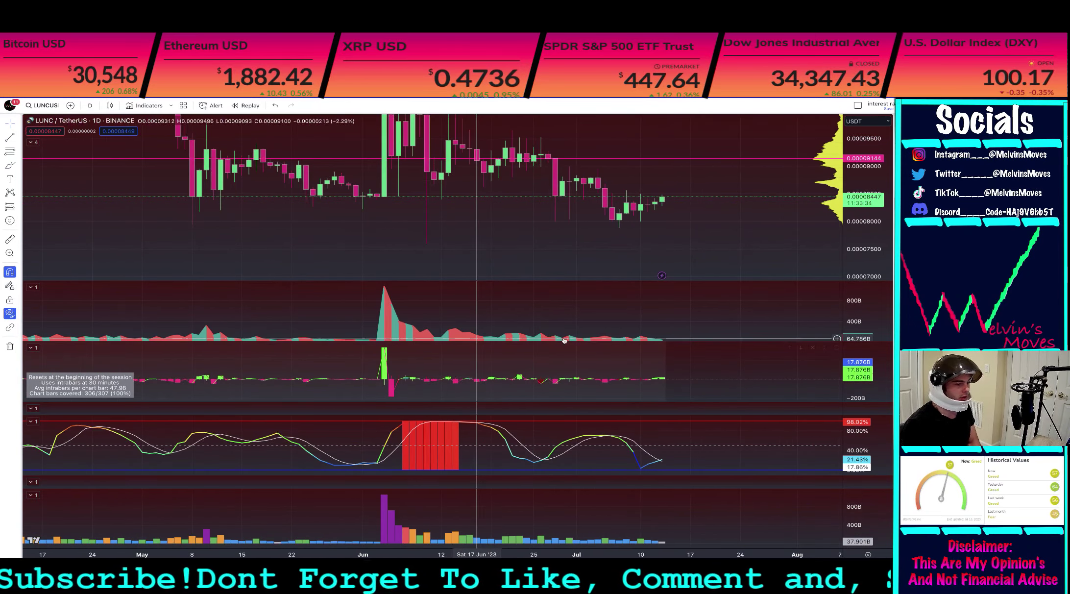
scroll(407, 334, down, 3)
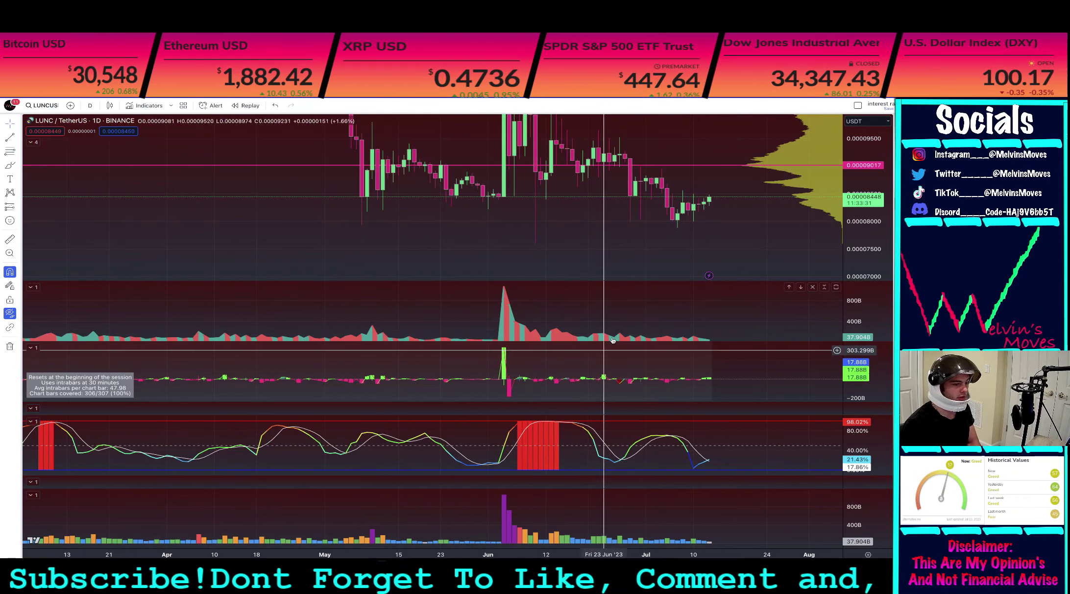
Step: Maximize the price pane, invert its price scale and frame the recent daily candles
double_click(717, 250)
scroll(718, 250, up, 5)
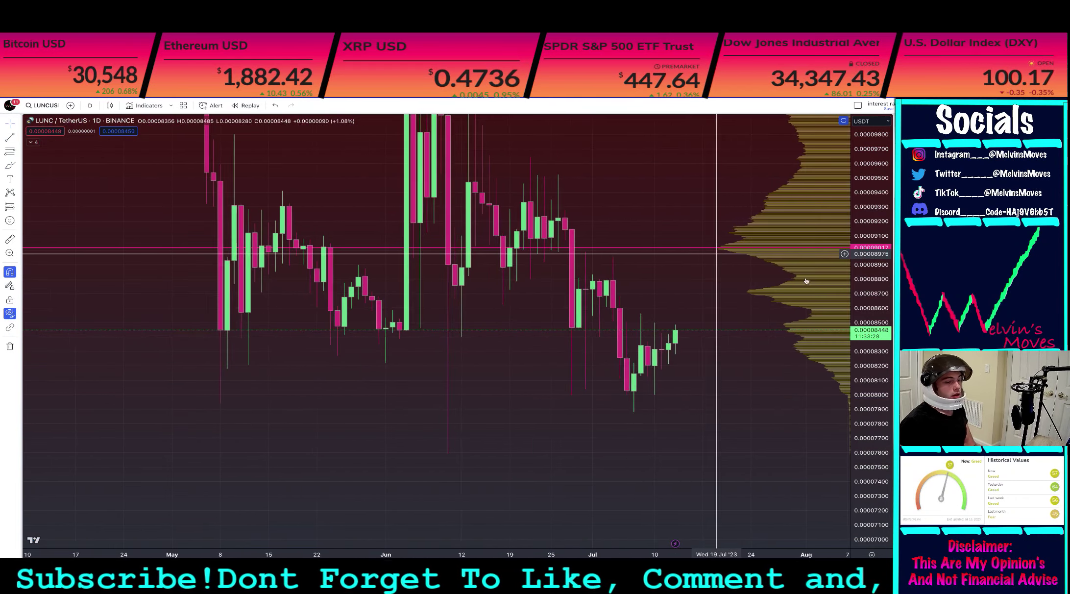
scroll(871, 294, down, 4)
right_click(872, 300)
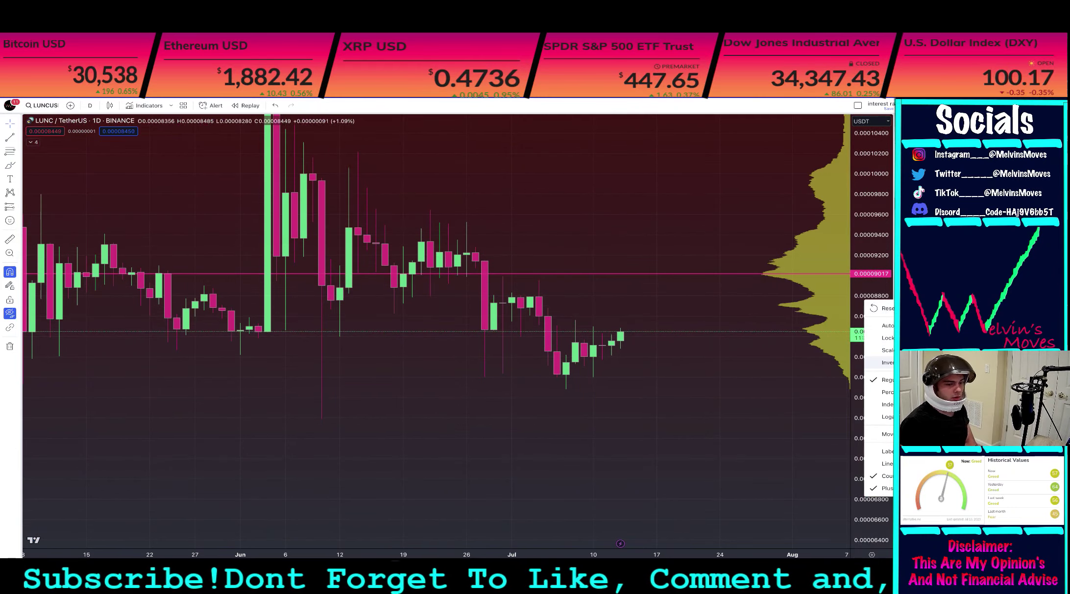
click(884, 362)
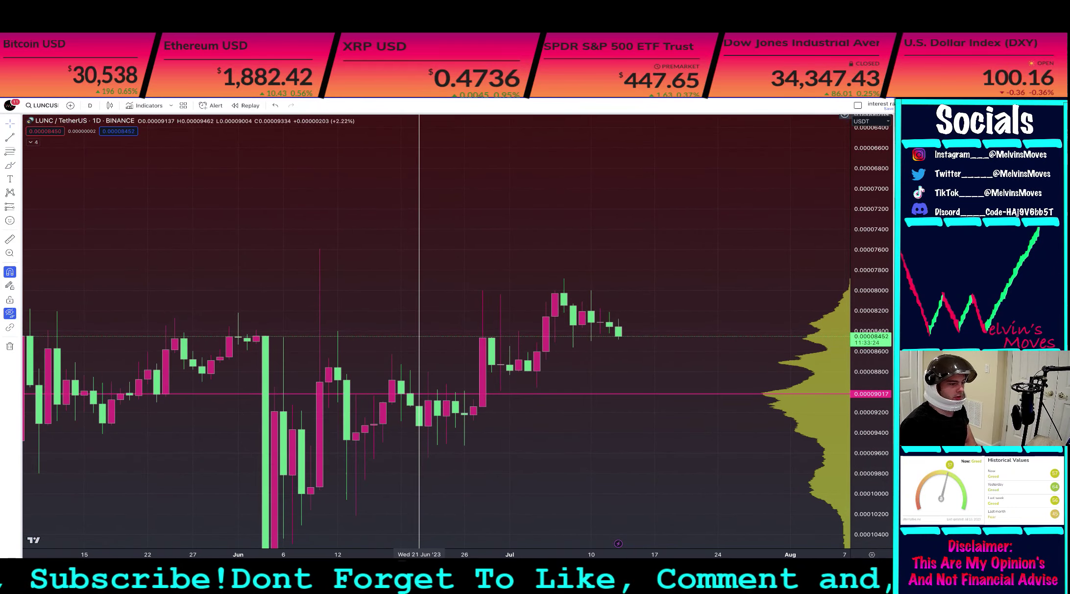
drag(419, 115, 364, 81)
drag(871, 462, 457, 420)
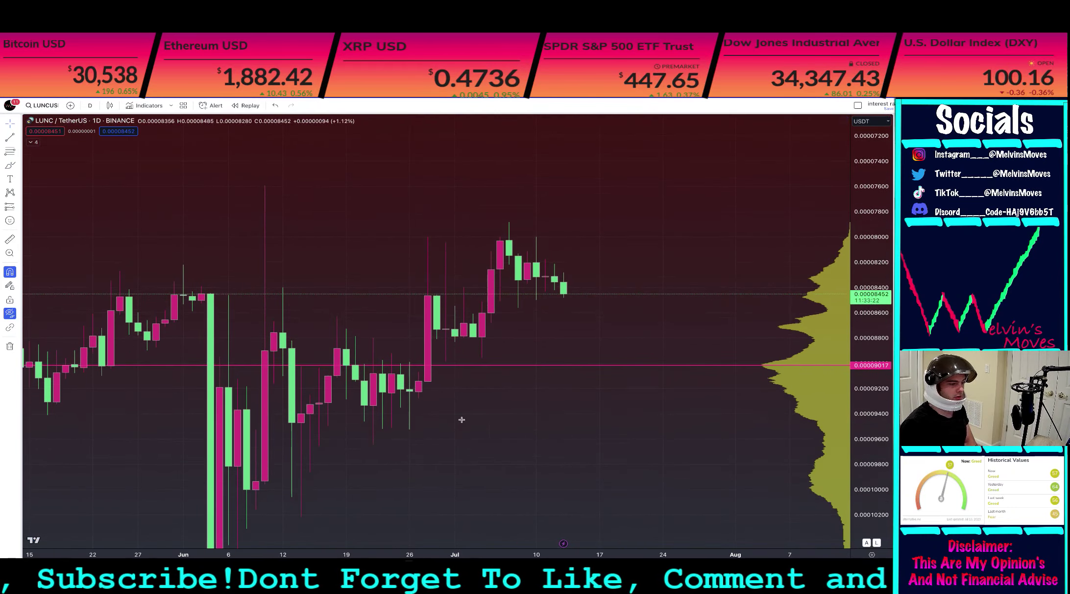
drag(474, 344, 420, 170)
scroll(602, 308, down, 3)
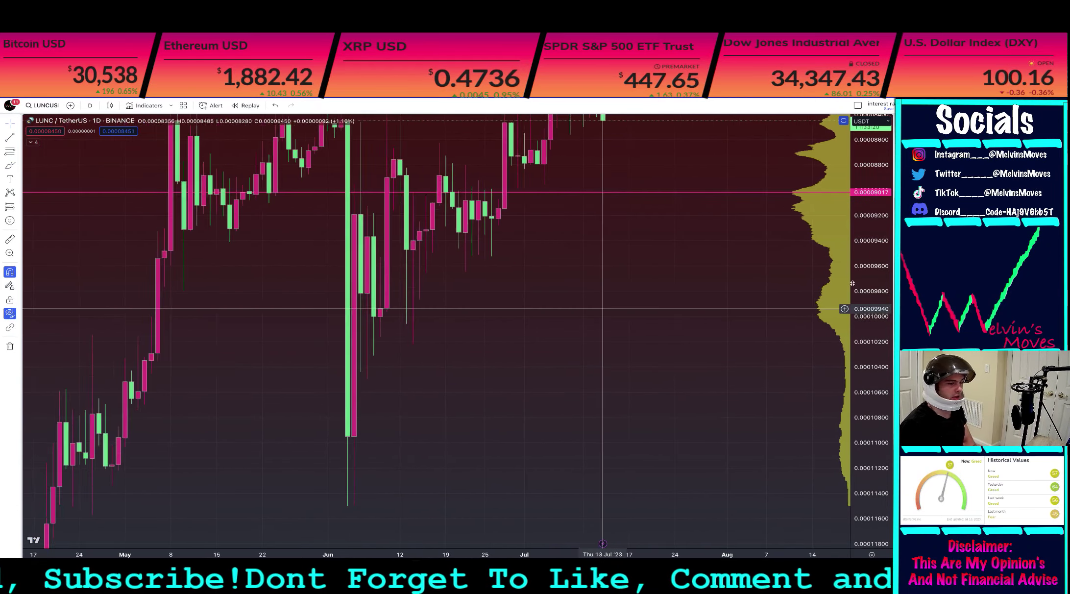
drag(872, 294, 875, 422)
drag(510, 375, 504, 380)
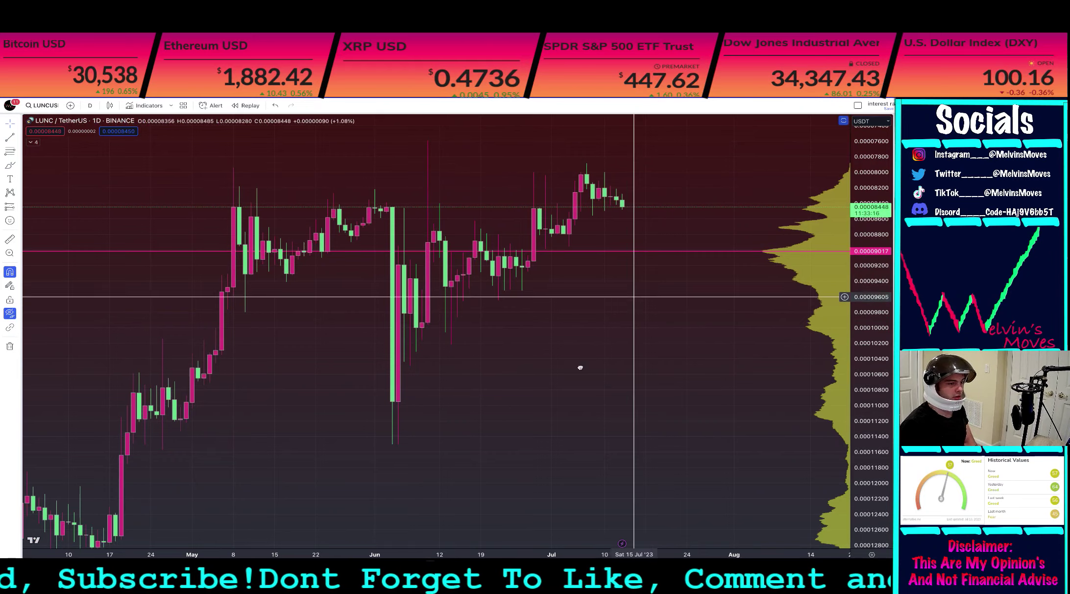
drag(623, 306, 577, 375)
Step: Review the indicator panes alongside the inverted price chart, and maximize the price pane again
double_click(573, 209)
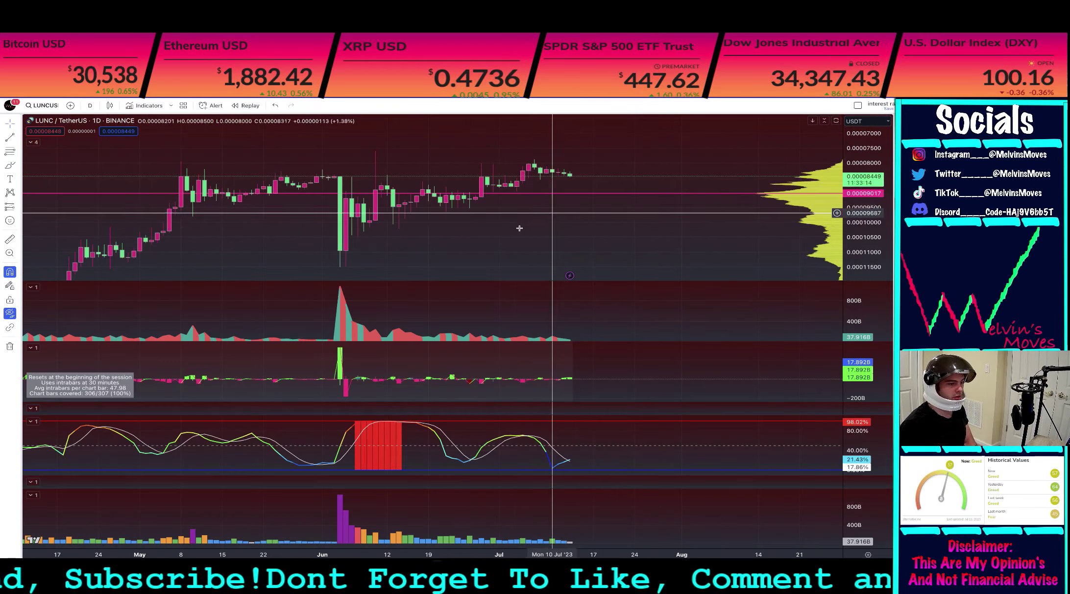
scroll(494, 232, right, 10)
scroll(563, 260, up, 3)
drag(633, 274, 649, 276)
scroll(864, 227, up, 10)
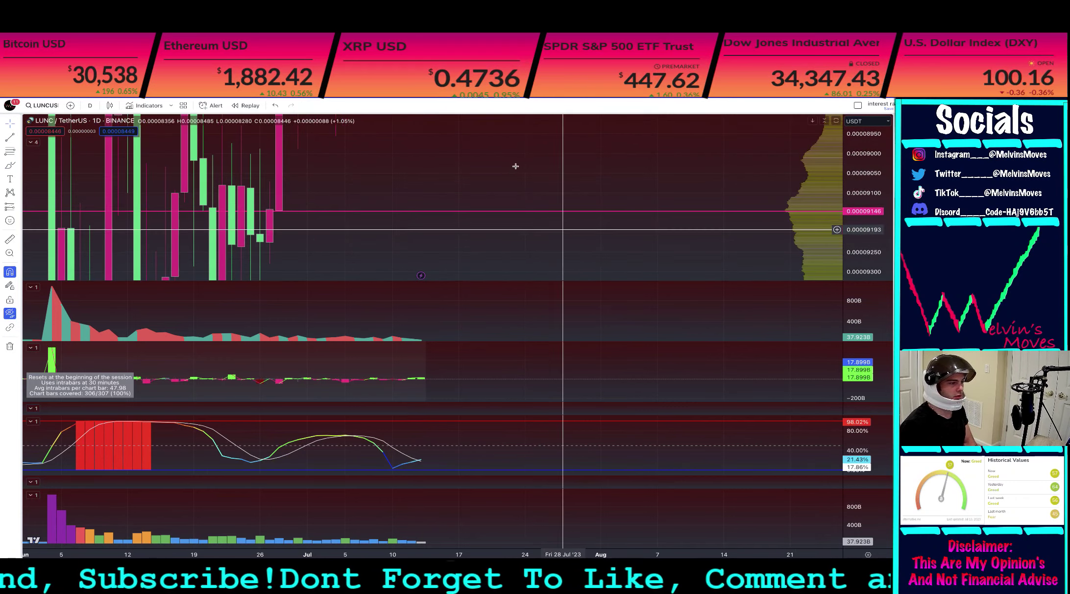
drag(525, 237, 394, 305)
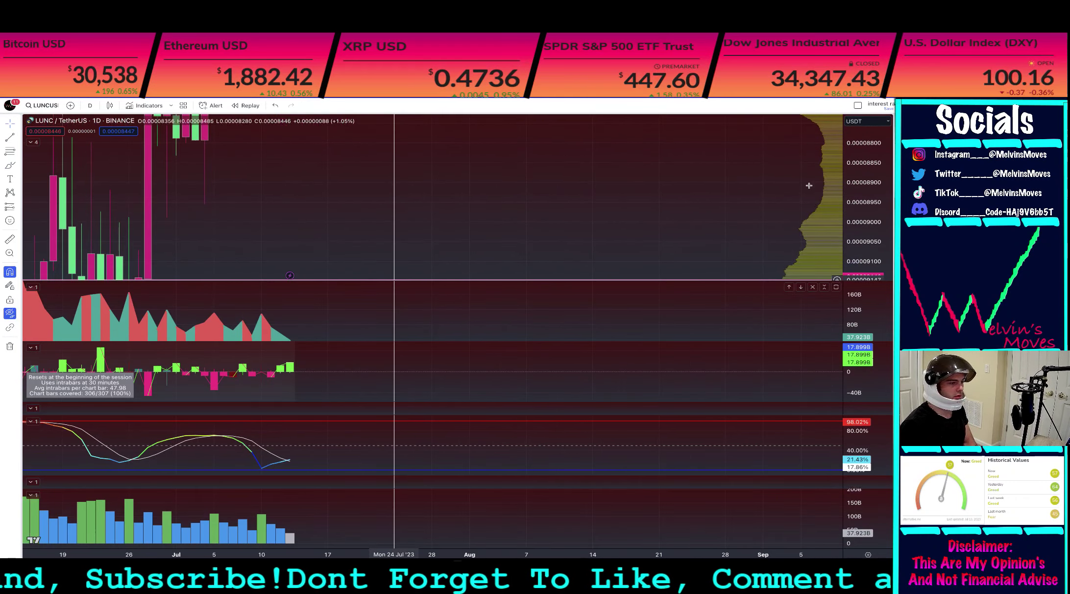
scroll(863, 209, down, 10)
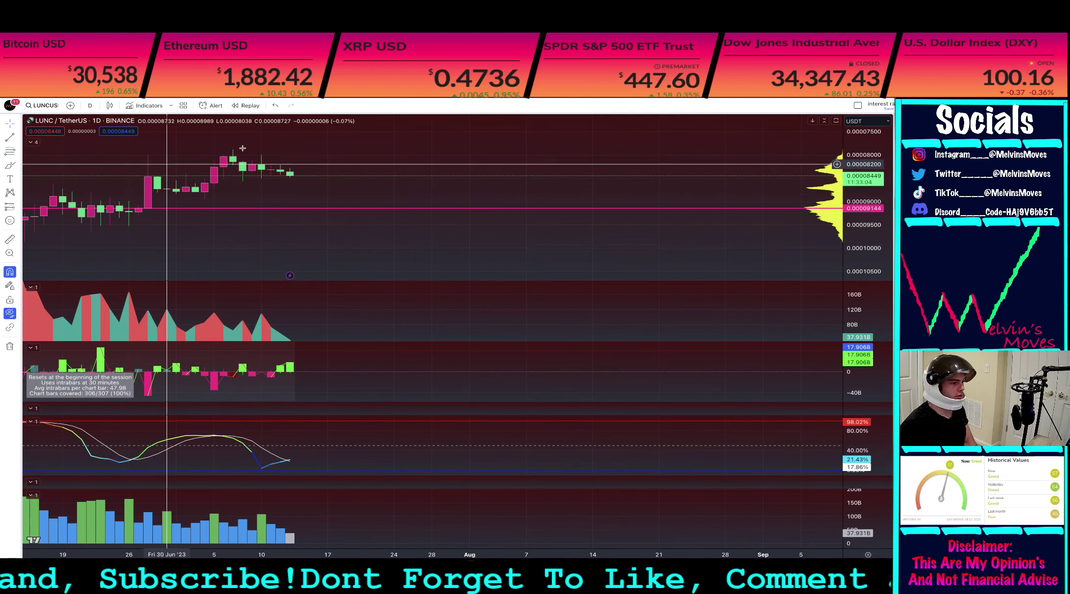
double_click(346, 153)
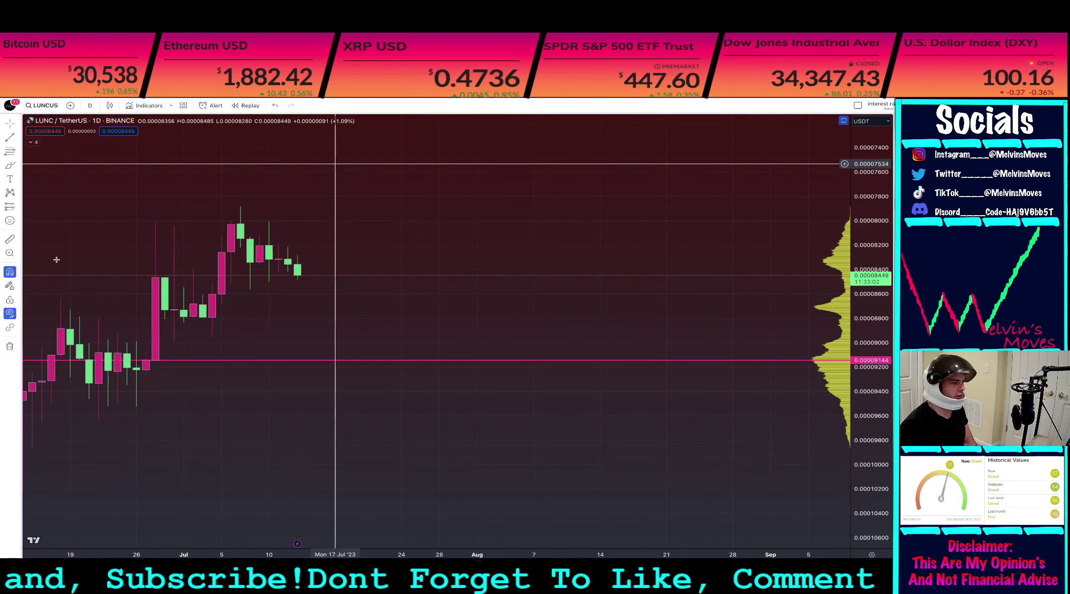
Step: Redisplay the drawings and draw two rising trend lines, above the candles from 18 Jun to 14 Jul and below them from 22 Jun to 20 Jul
click(62, 296)
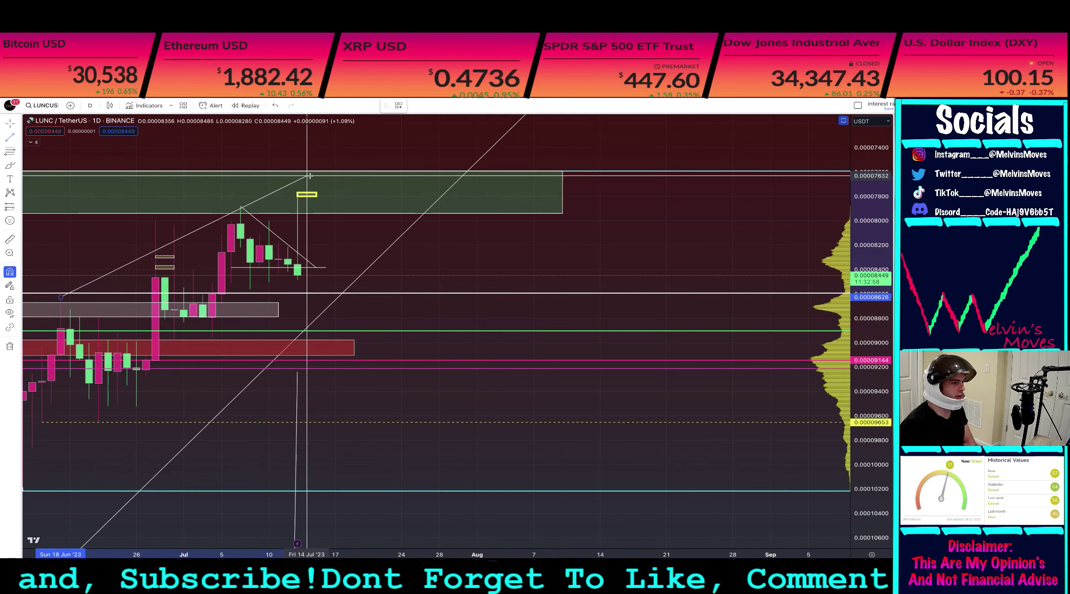
click(118, 379)
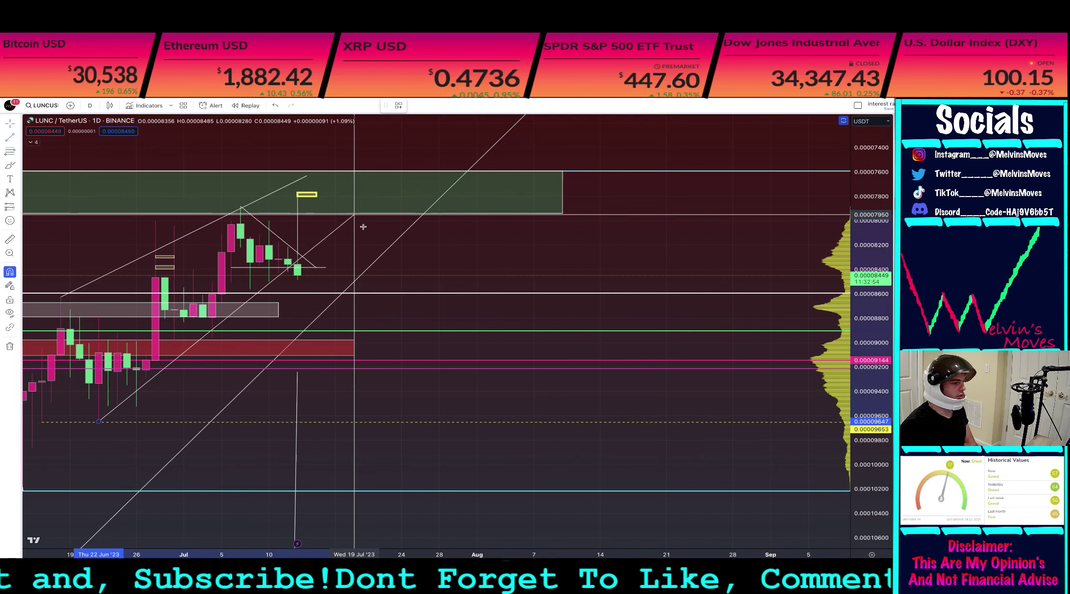
click(386, 170)
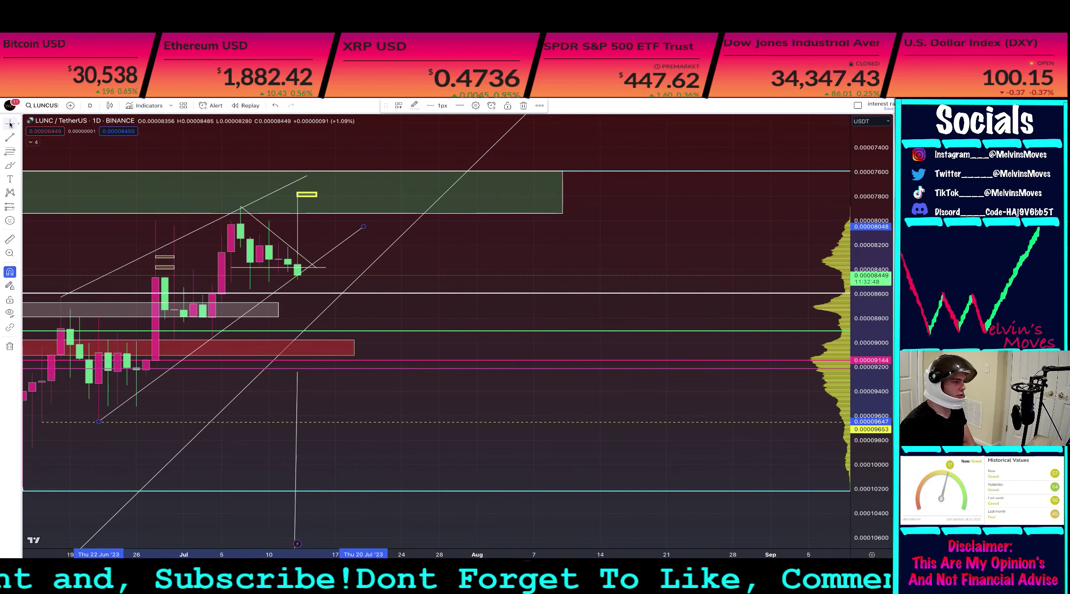
Step: Turn off the price scale inversion and show the daily candles from June onward in normal orientation
click(118, 223)
right_click(866, 235)
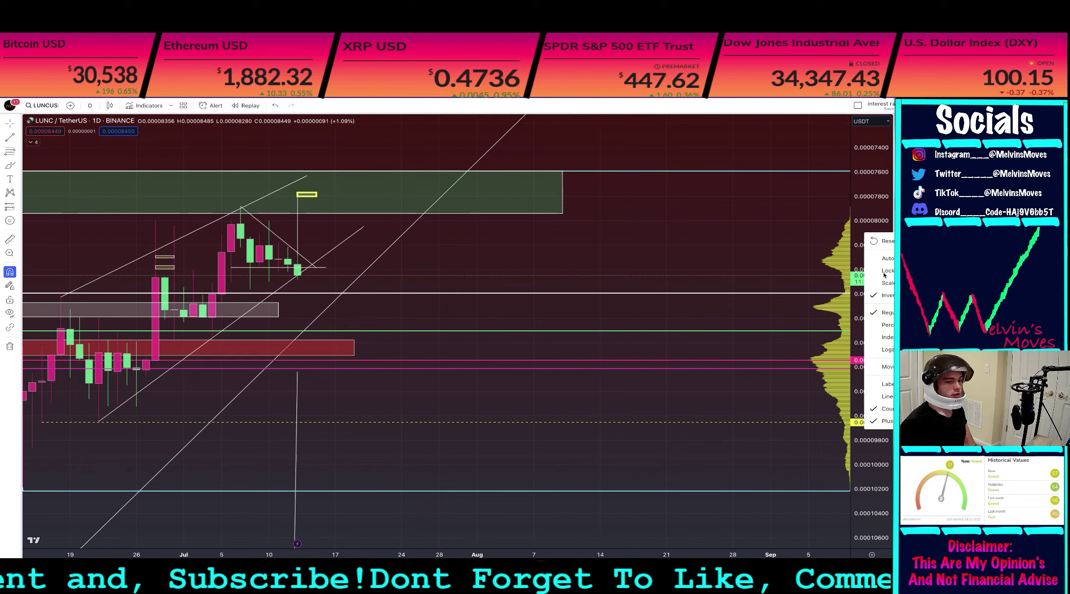
click(884, 295)
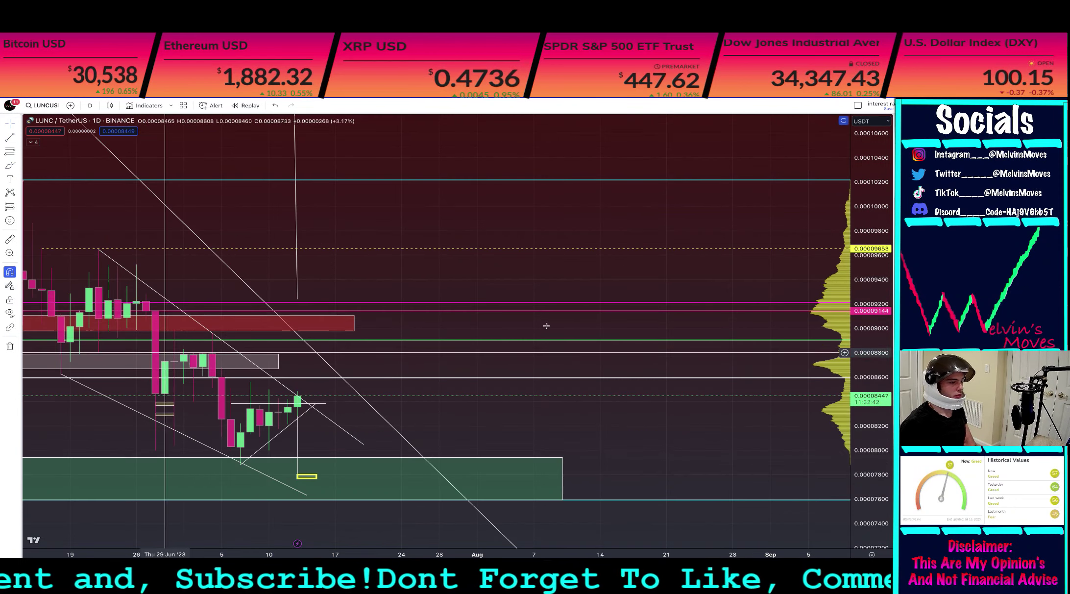
scroll(569, 324, down, 2)
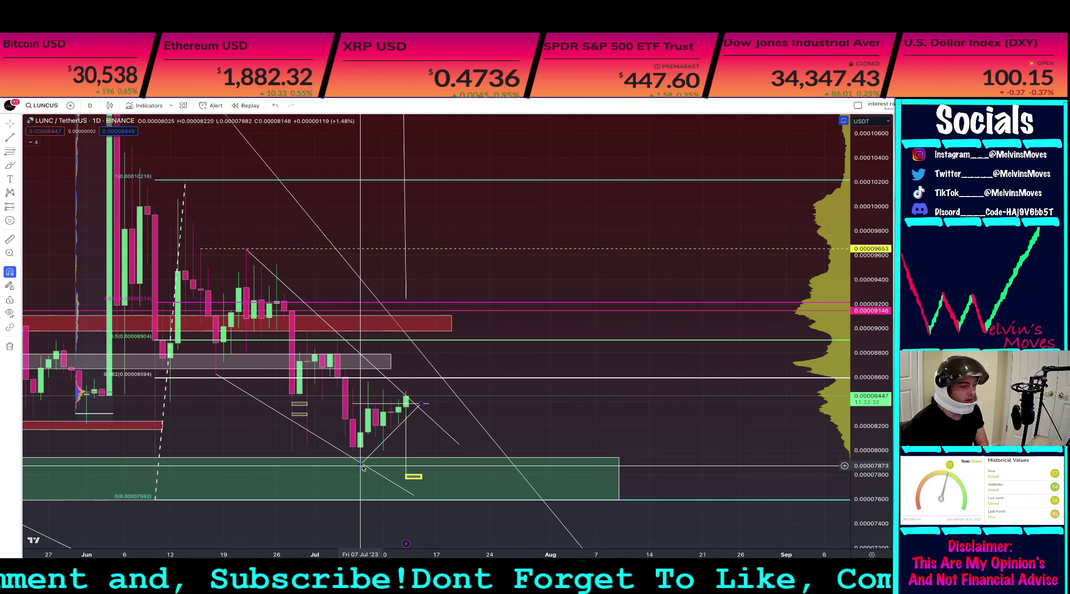
Step: Draw a freehand arrow from the latest candle, dipping to about 0.00008 and rising to about 0.000092
click(10, 166)
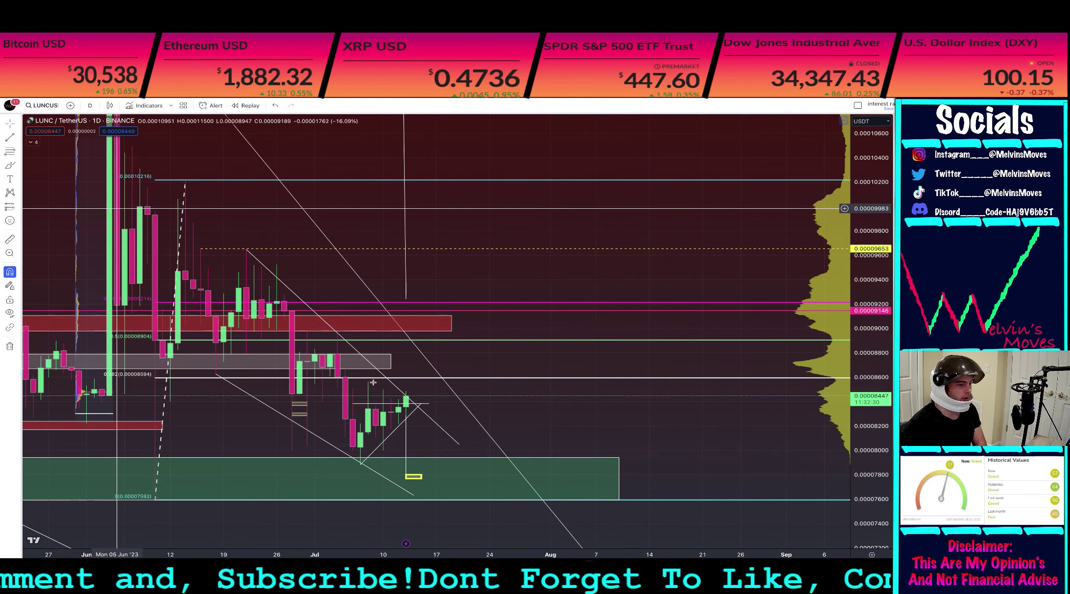
mouse_move(408, 405)
mouse_down()
mouse_move(417, 423)
mouse_move(457, 360)
mouse_move(466, 299)
mouse_up()
scroll(461, 300, down, 3)
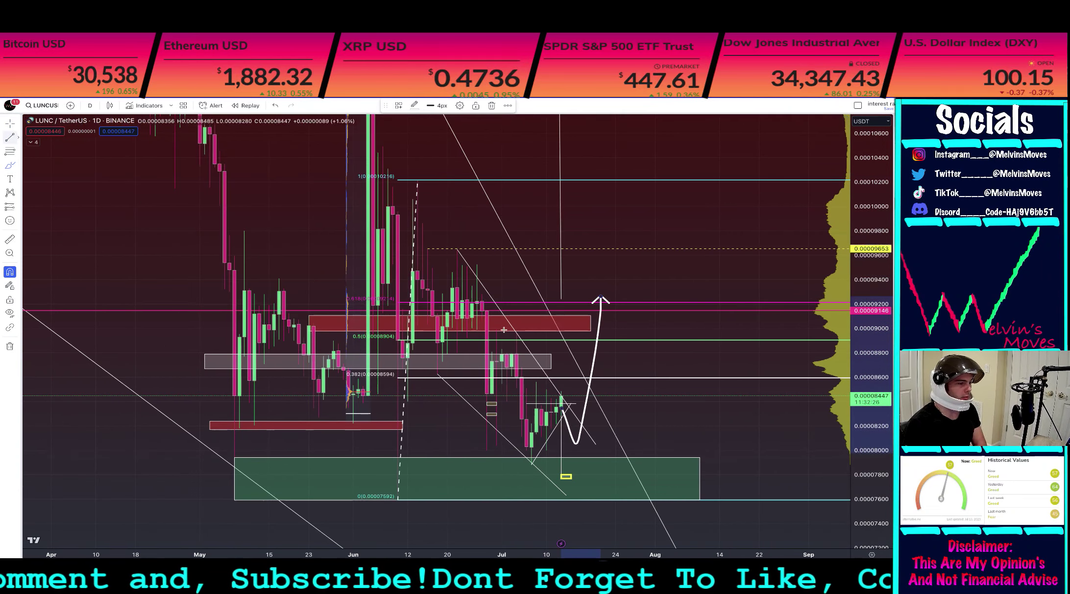
click(10, 138)
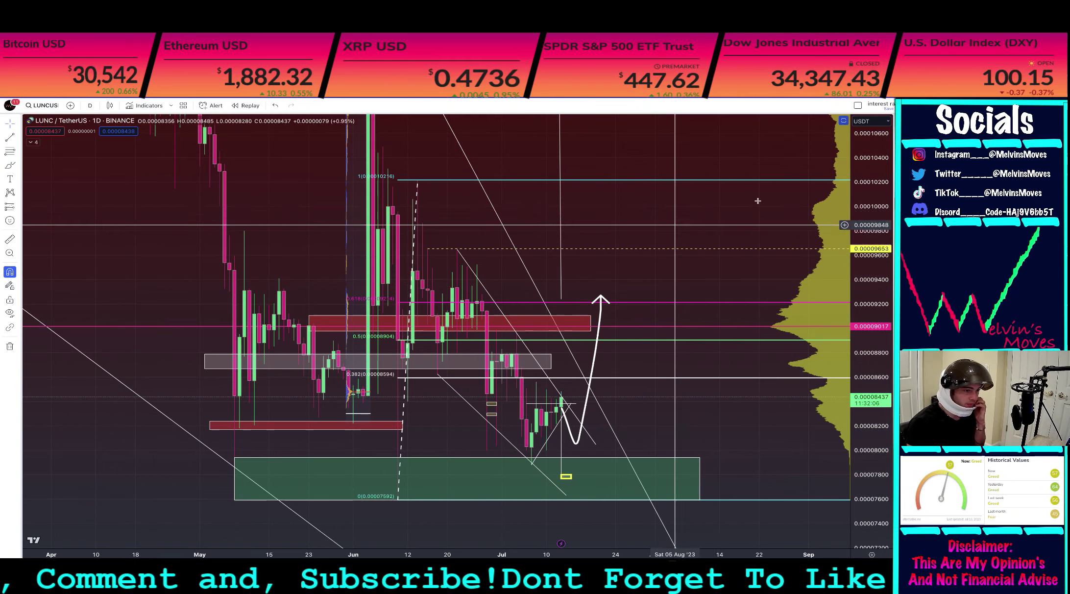
Step: Examine the daily chart over a wider price and date range, comparing the long descending trend lines with the yellow zone near 0.00006
drag(871, 169, 871, 461)
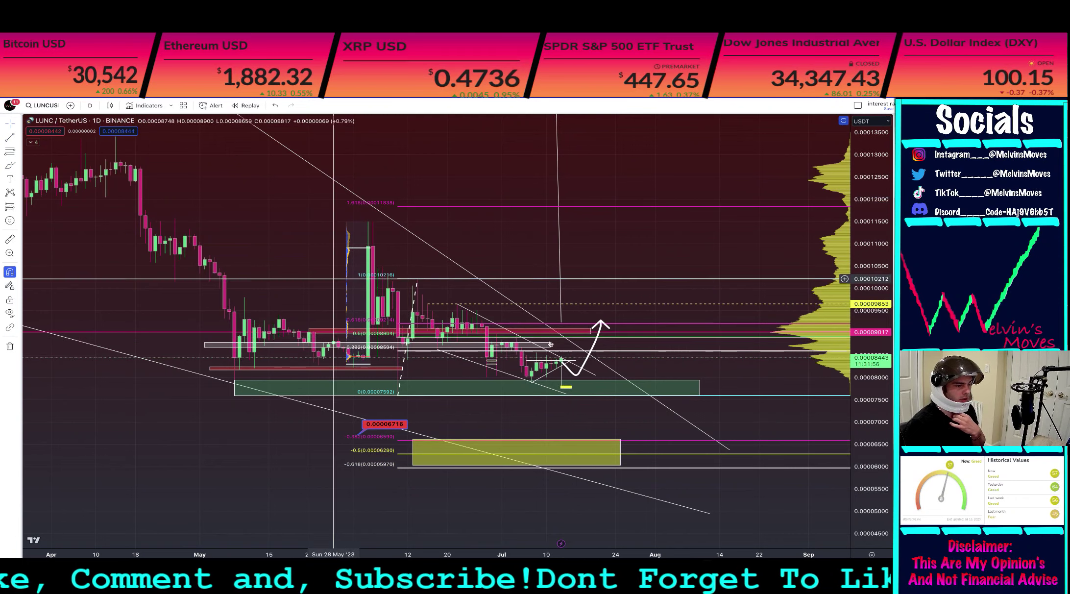
scroll(682, 226, down, 5)
scroll(682, 227, down, 4)
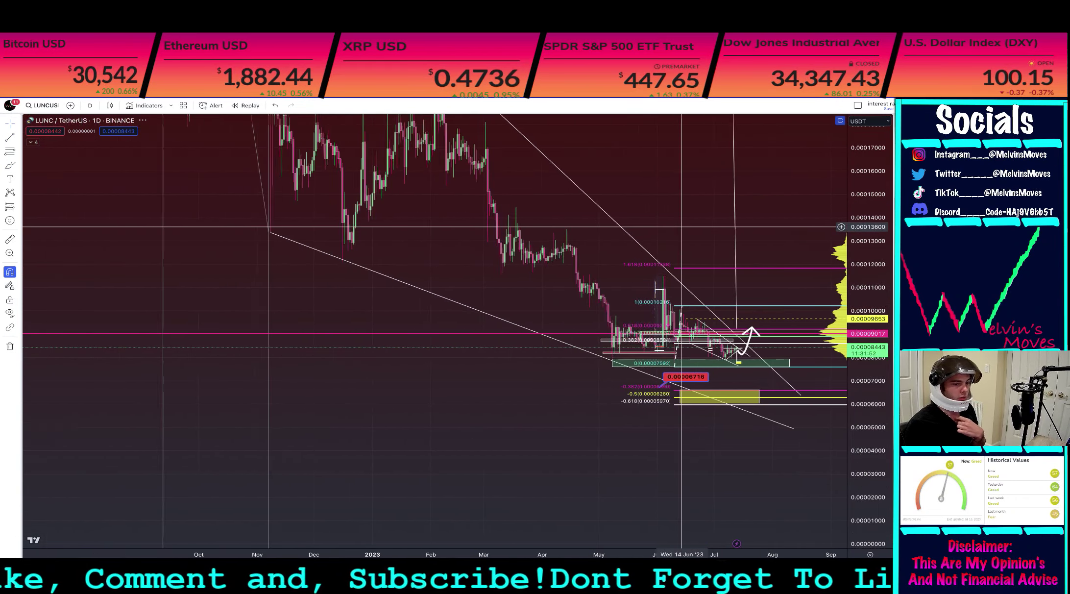
drag(869, 421, 868, 267)
scroll(592, 241, up, 3)
scroll(592, 243, up, 6)
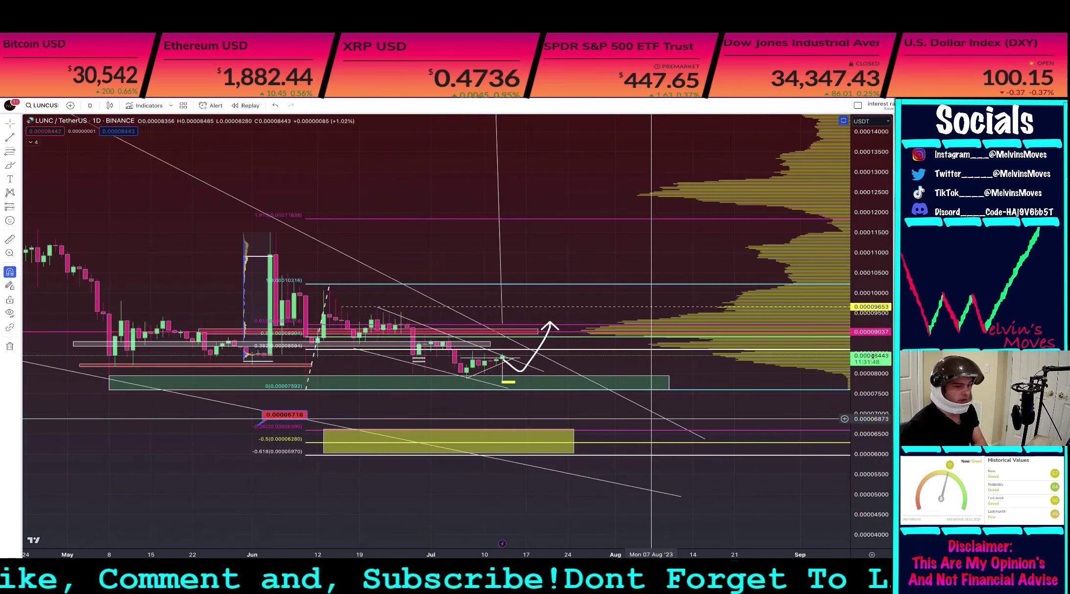
Step: Switch the chart to the 4-hour interval and frame the July candles with the green support zone
click(91, 106)
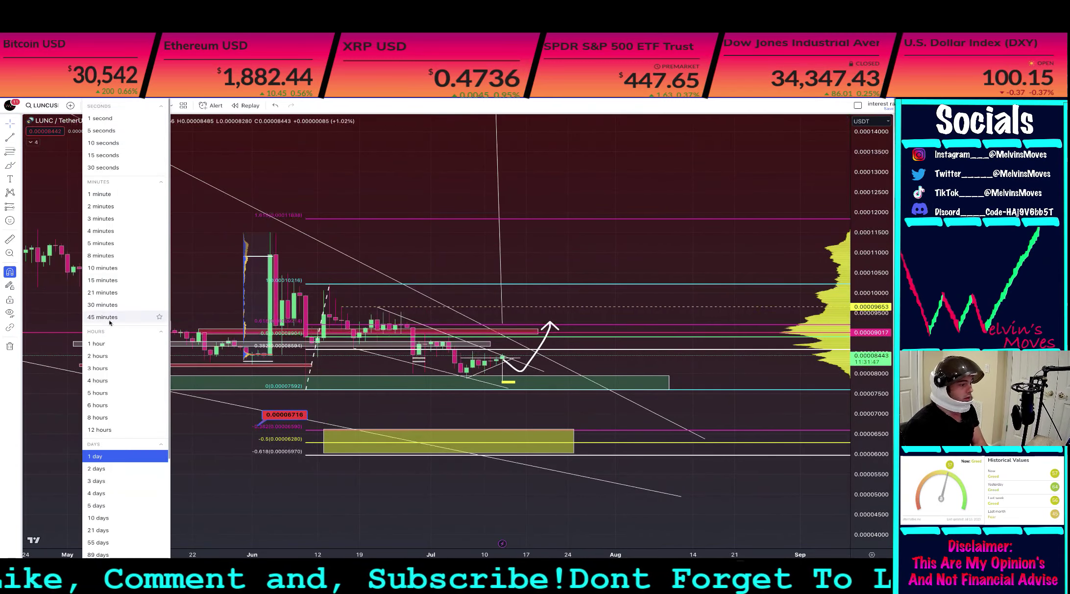
click(98, 380)
scroll(881, 322, up, 10)
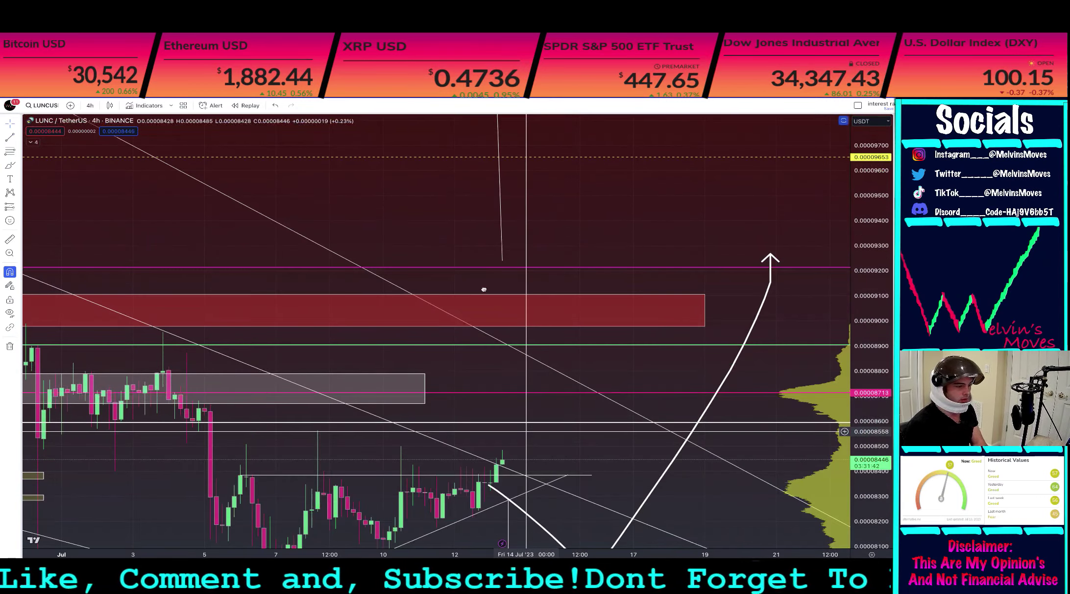
drag(494, 297, 492, 224)
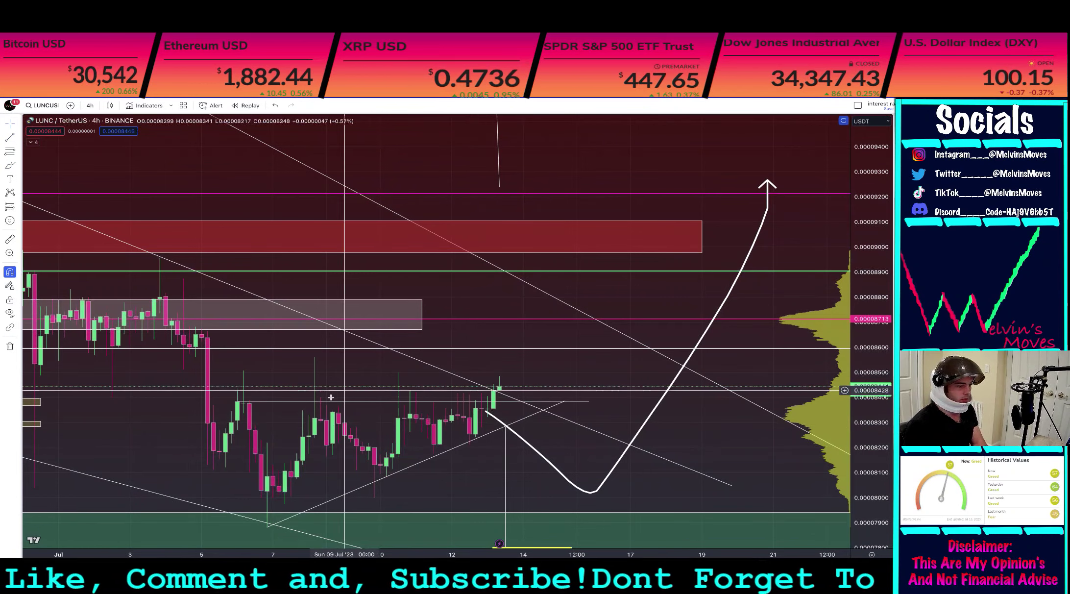
drag(536, 275, 527, 230)
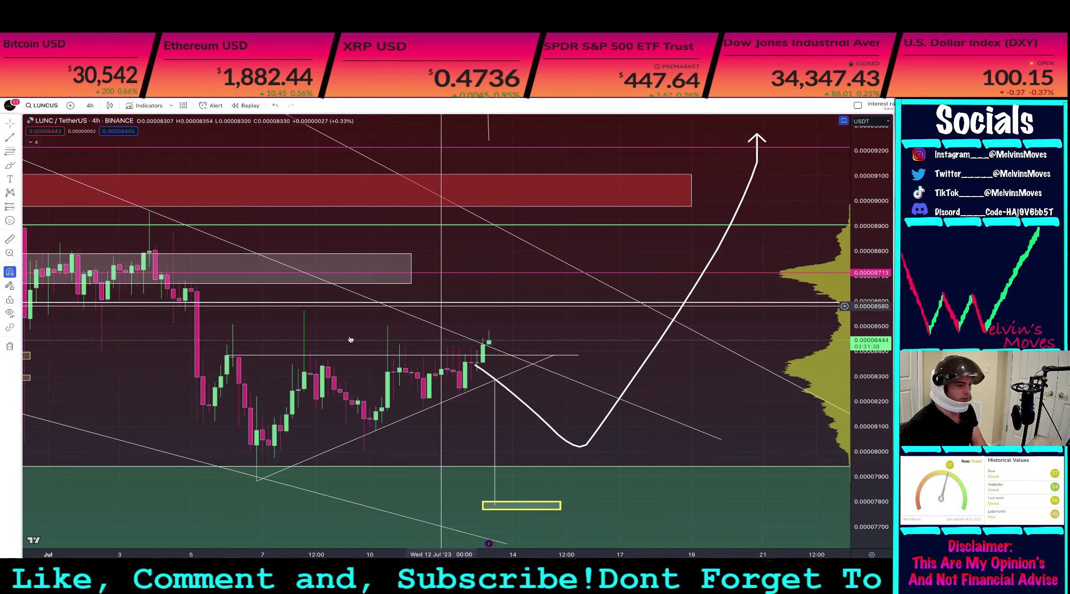
Step: Move the vertical target line to 12 Jul, spanning 0.00008376 to 0.00008873, and delete the freehand arrow
drag(494, 439, 447, 289)
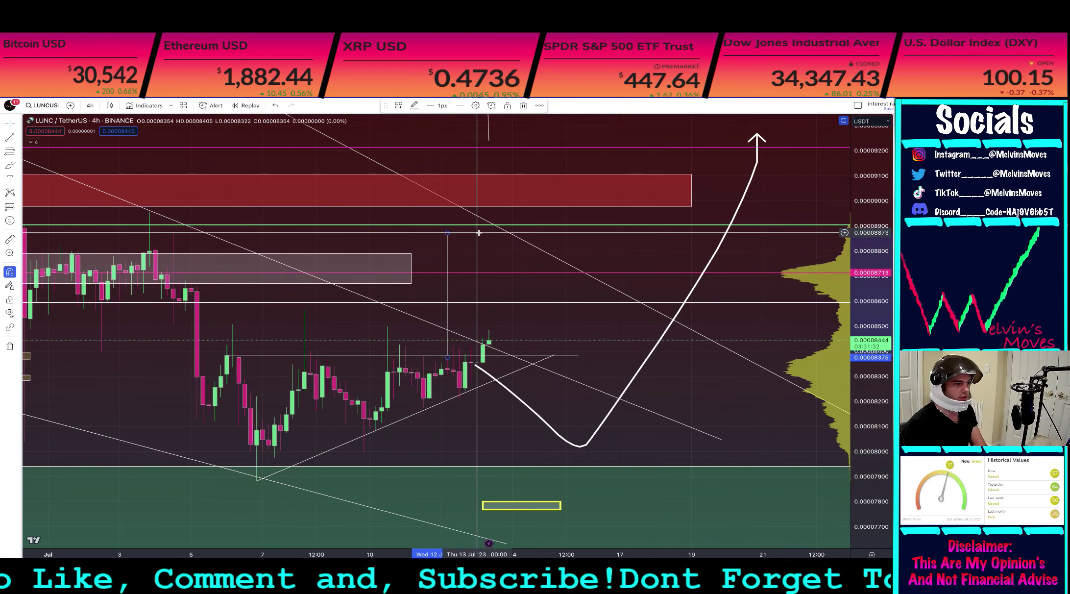
scroll(479, 232, down, 4)
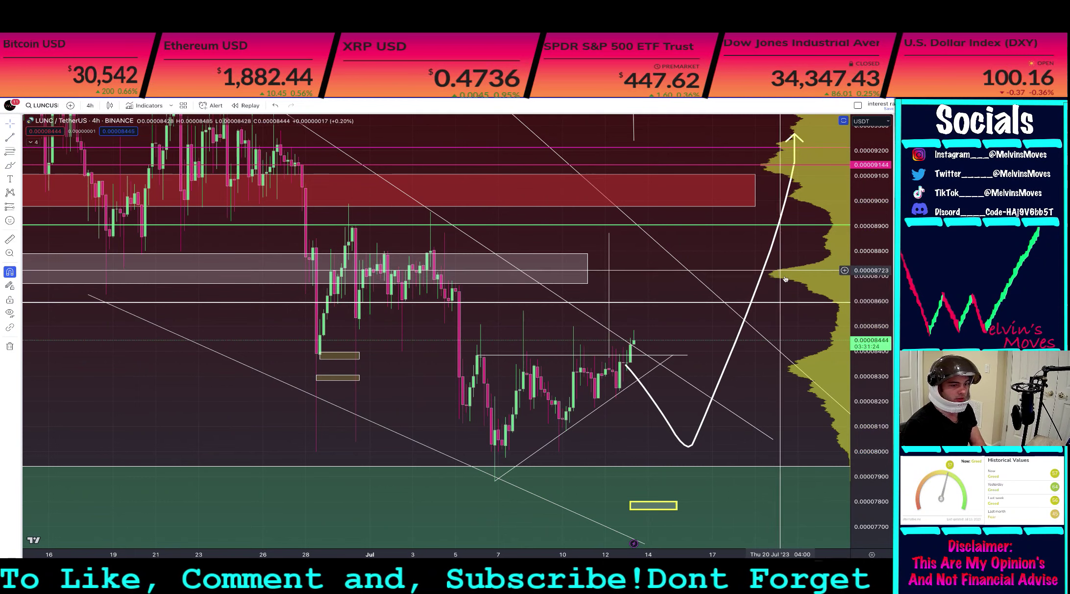
click(770, 254)
key(Delete)
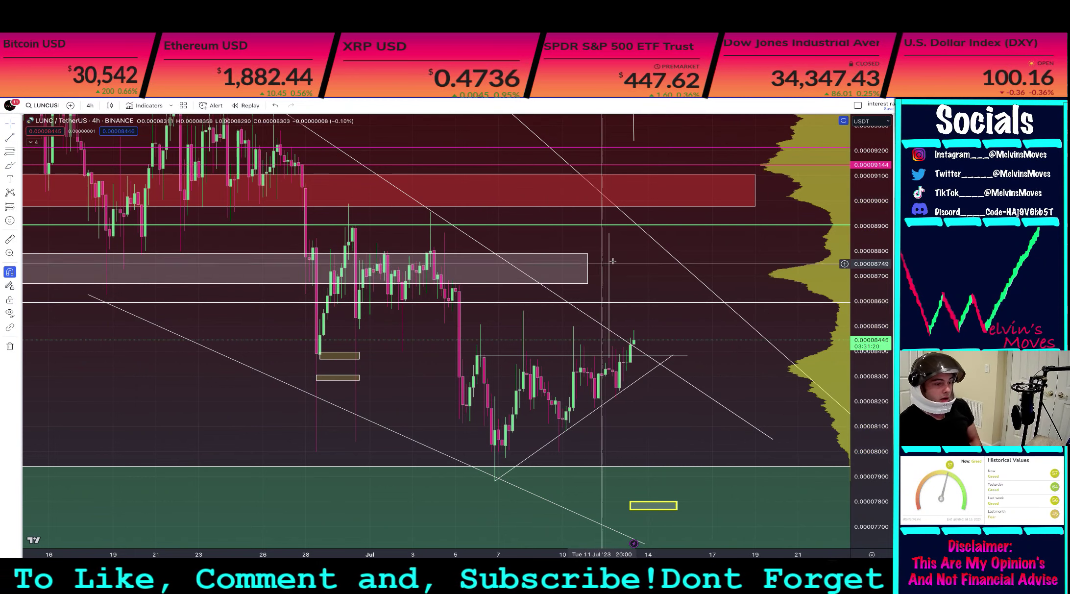
Step: Review the 4-hour price action since early June against the trend lines, Fibonacci levels and coloured zones
drag(884, 232, 842, 237)
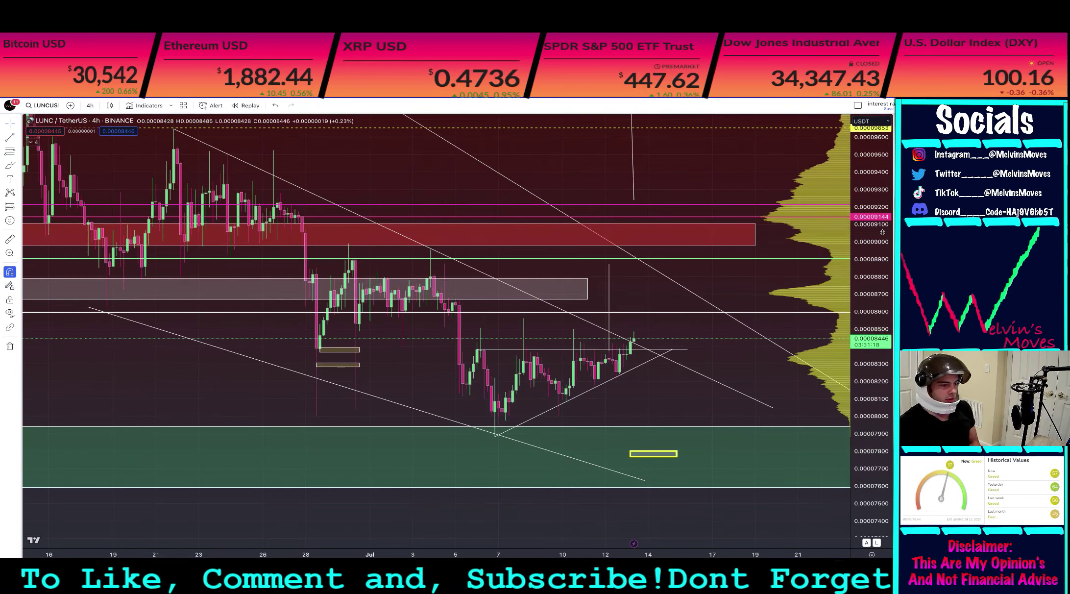
scroll(639, 273, down, 4)
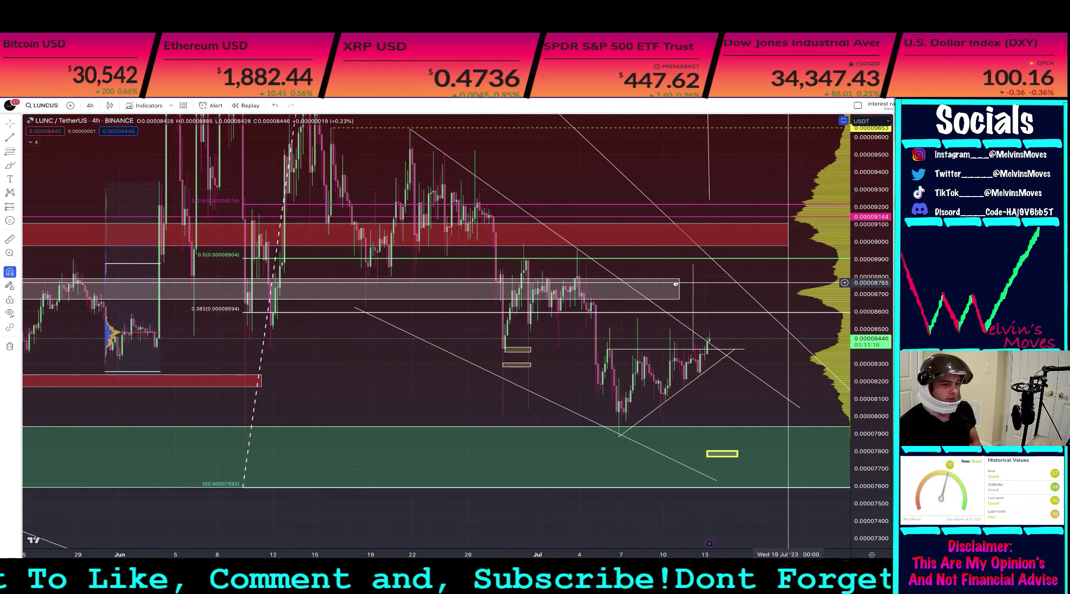
drag(770, 282, 646, 284)
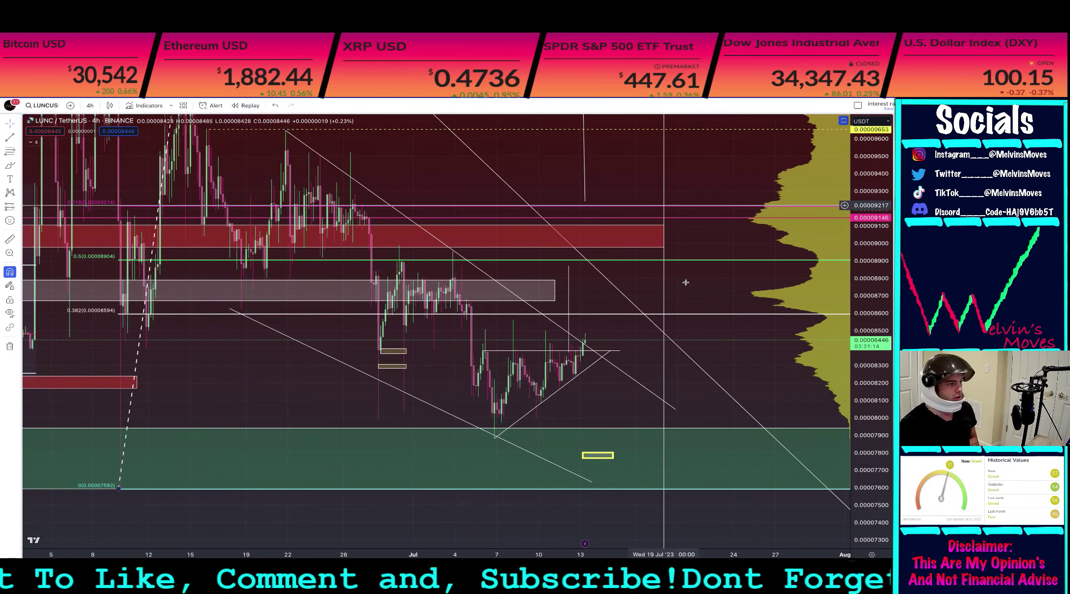
drag(857, 281, 858, 304)
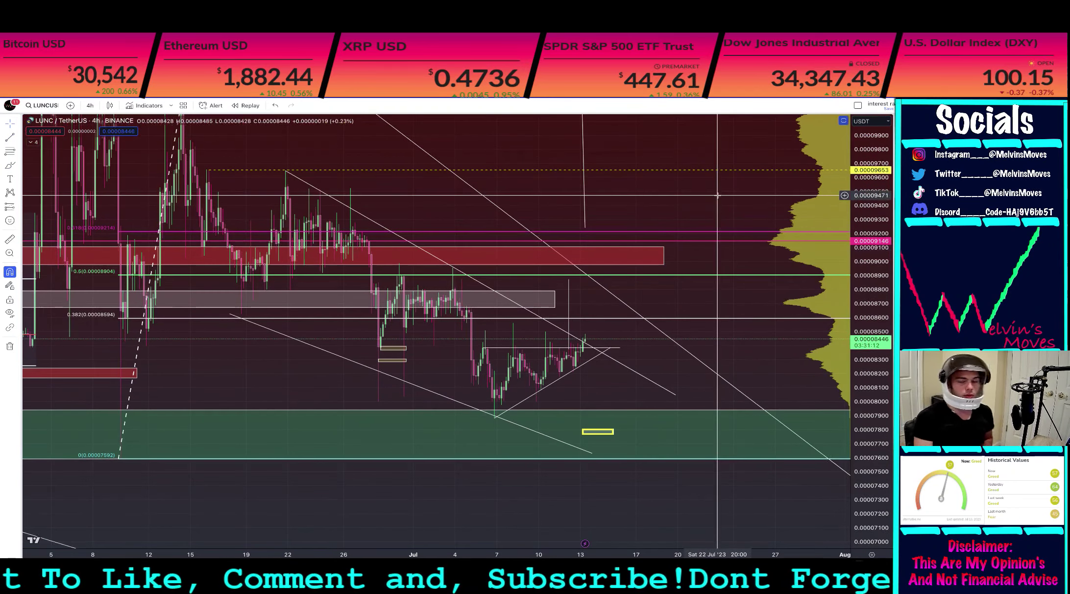